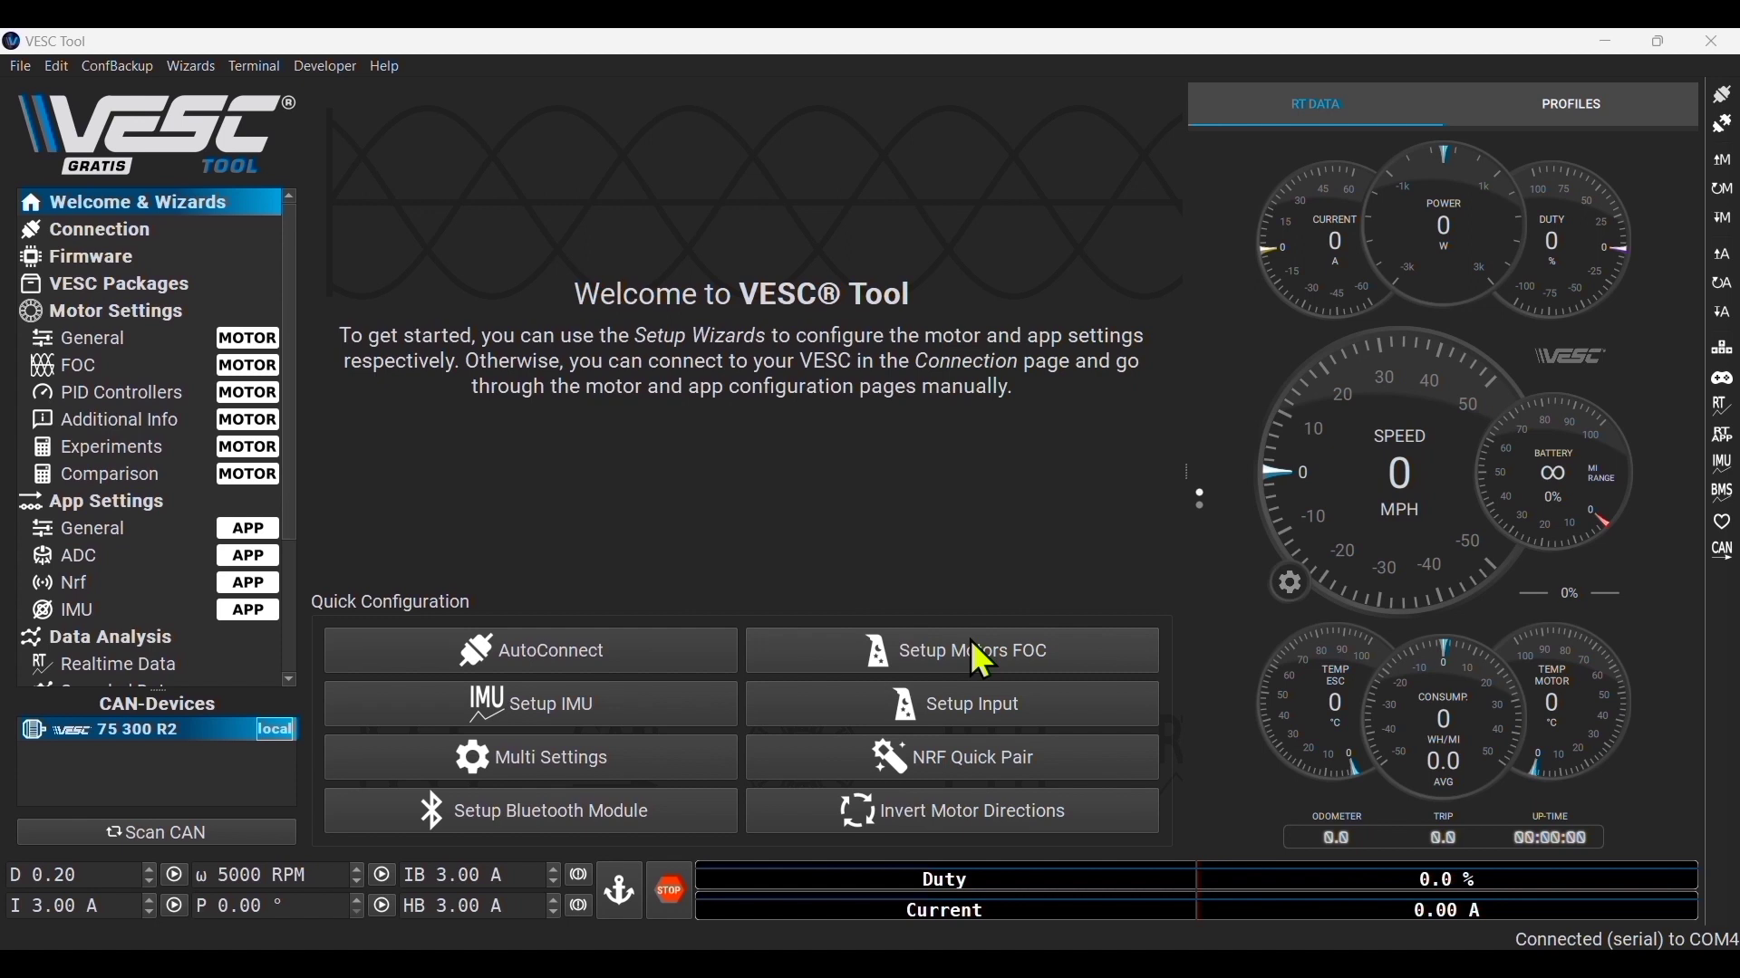
Start the FOC motor wizard with a 100 Ah battery and 150 A maximum battery current
click(970, 639)
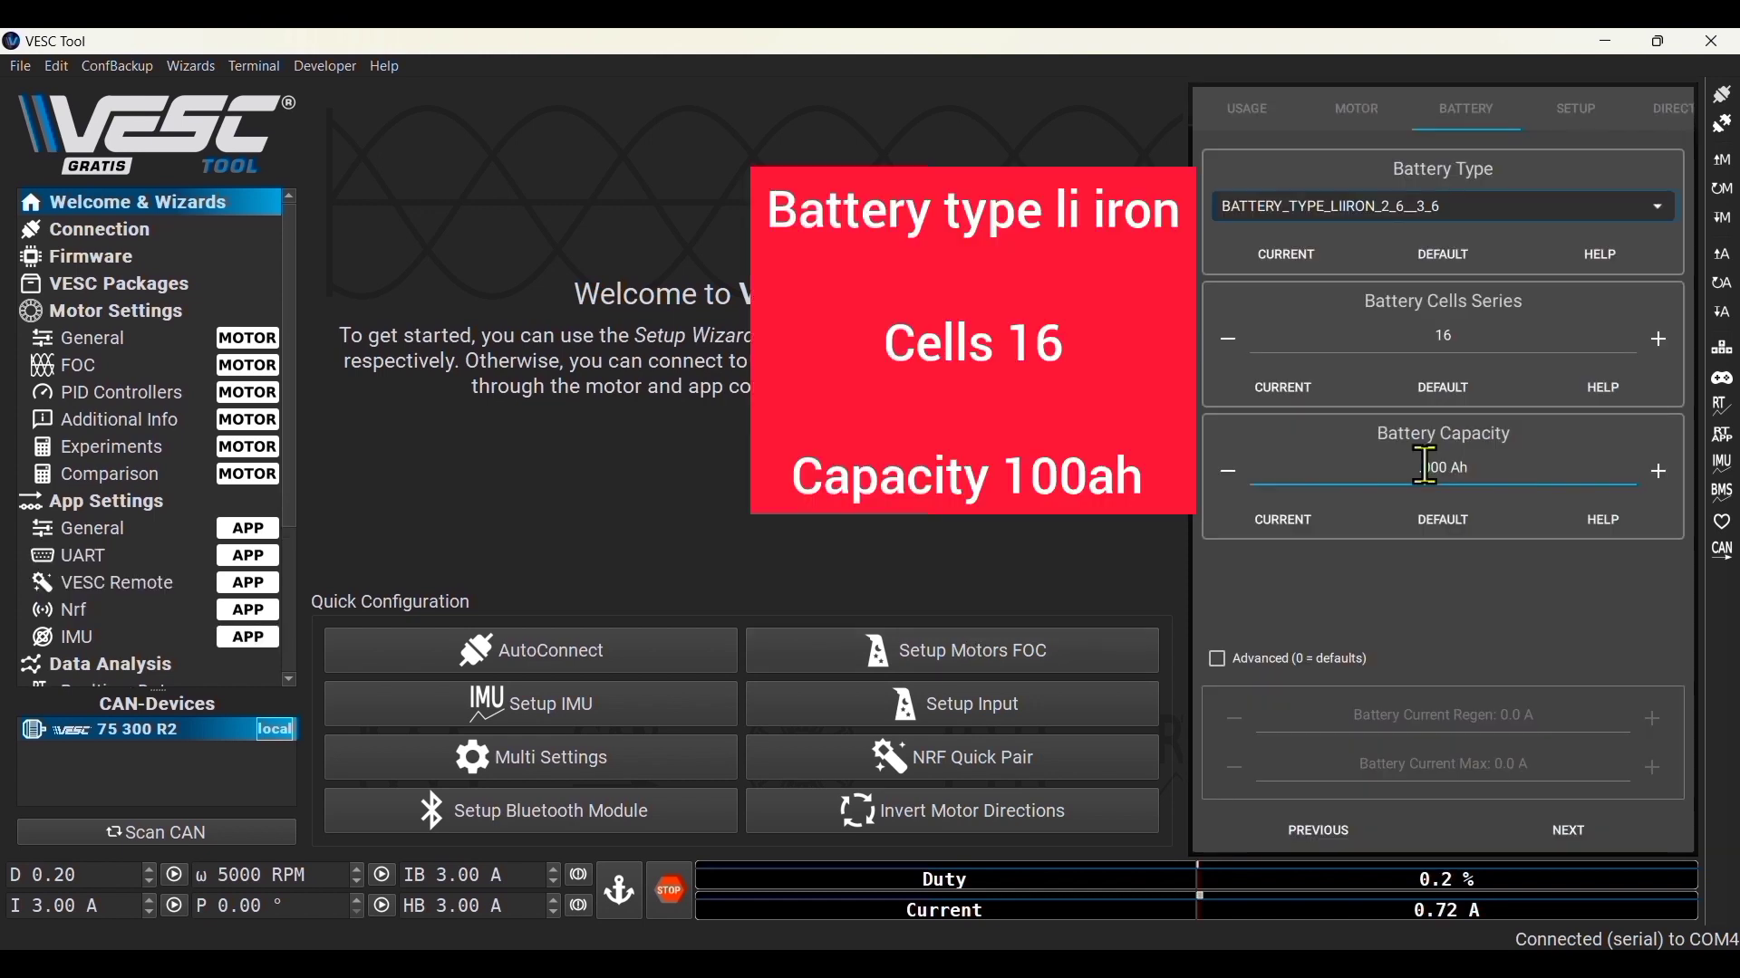
text(100)
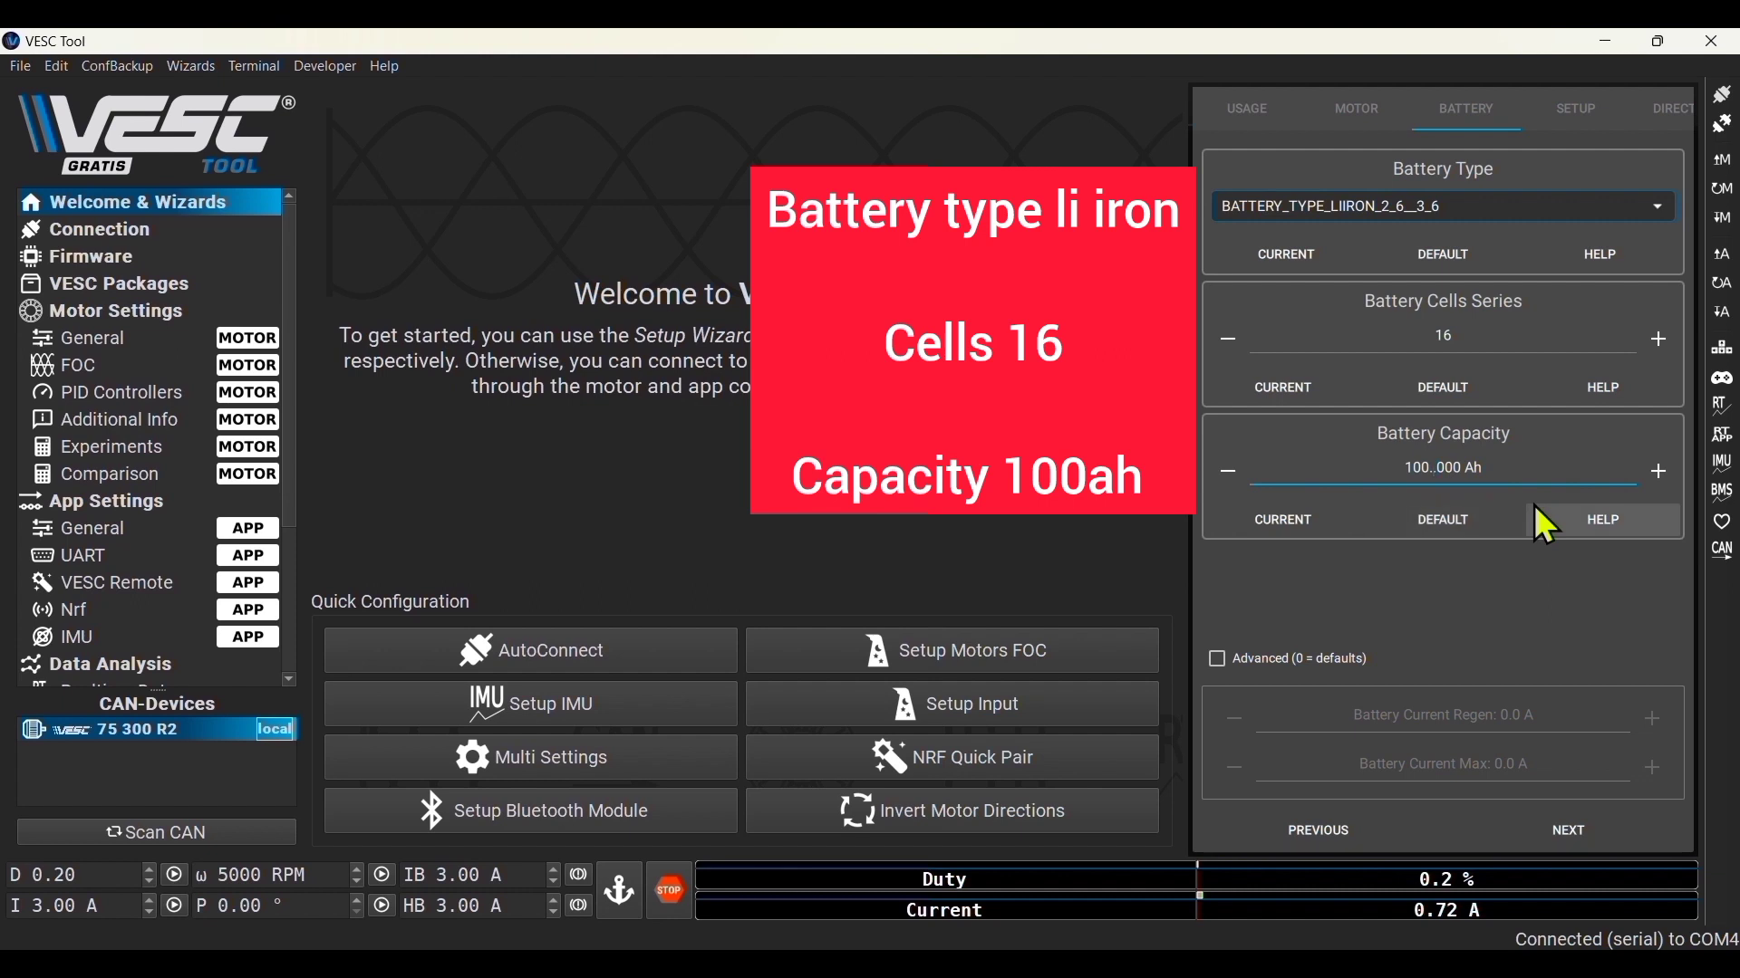
click(1220, 658)
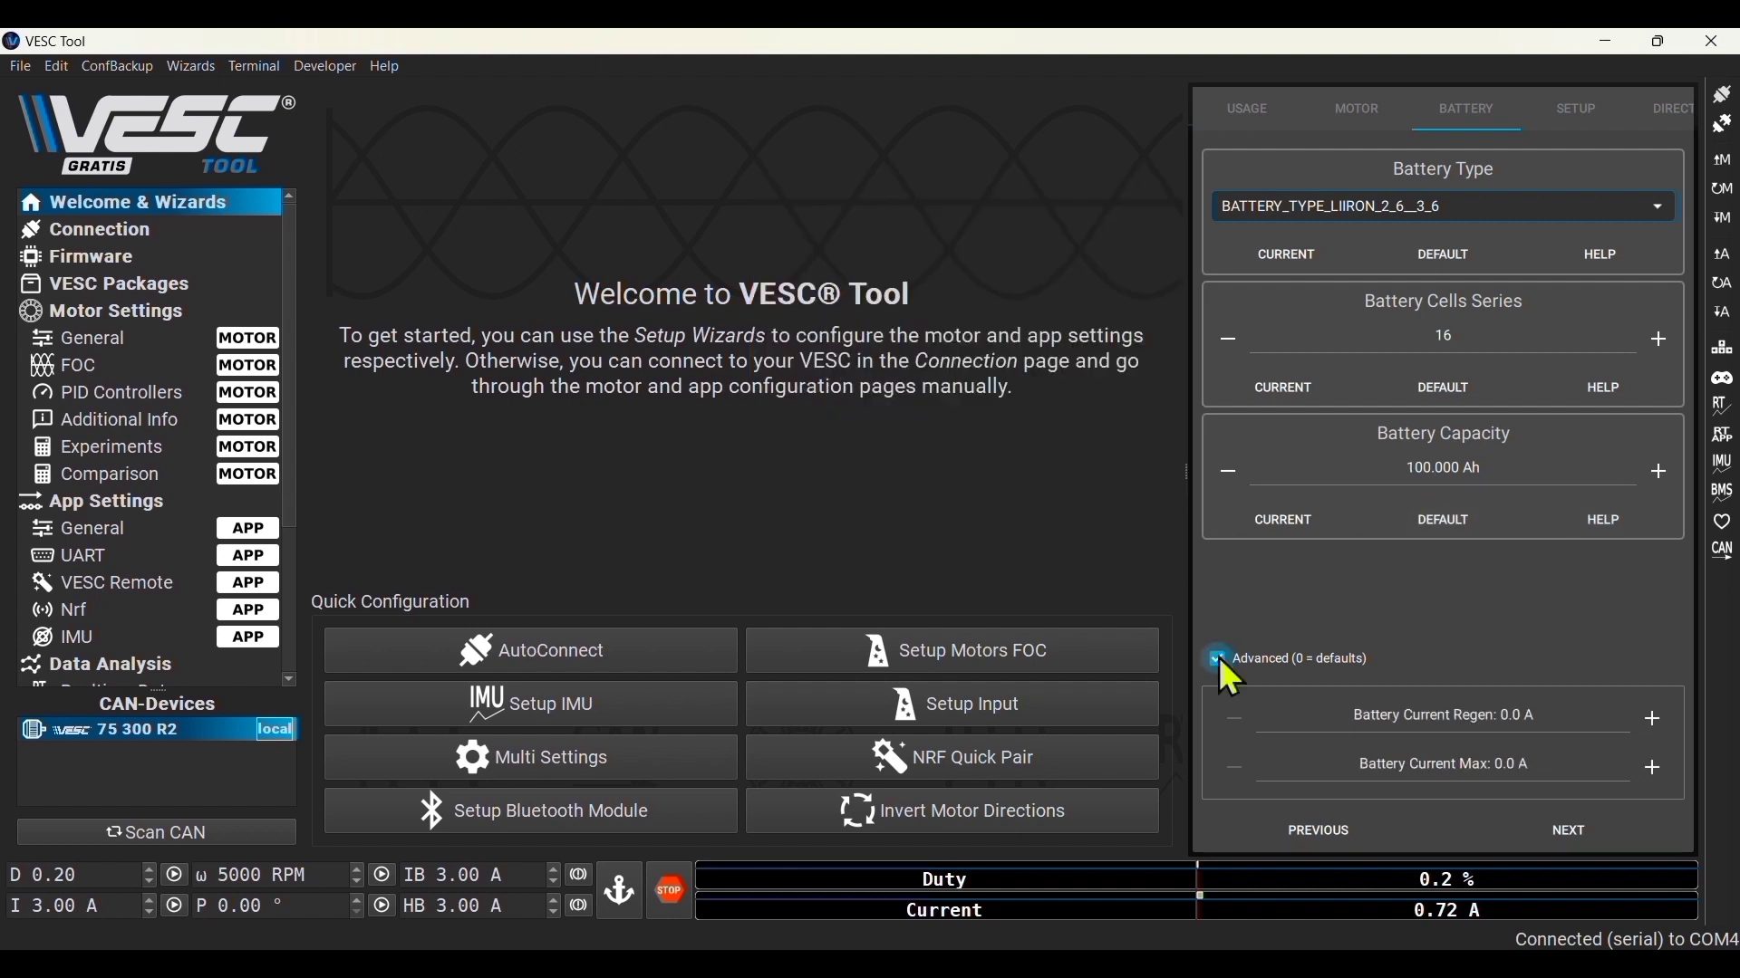
click(1504, 766)
text(150)
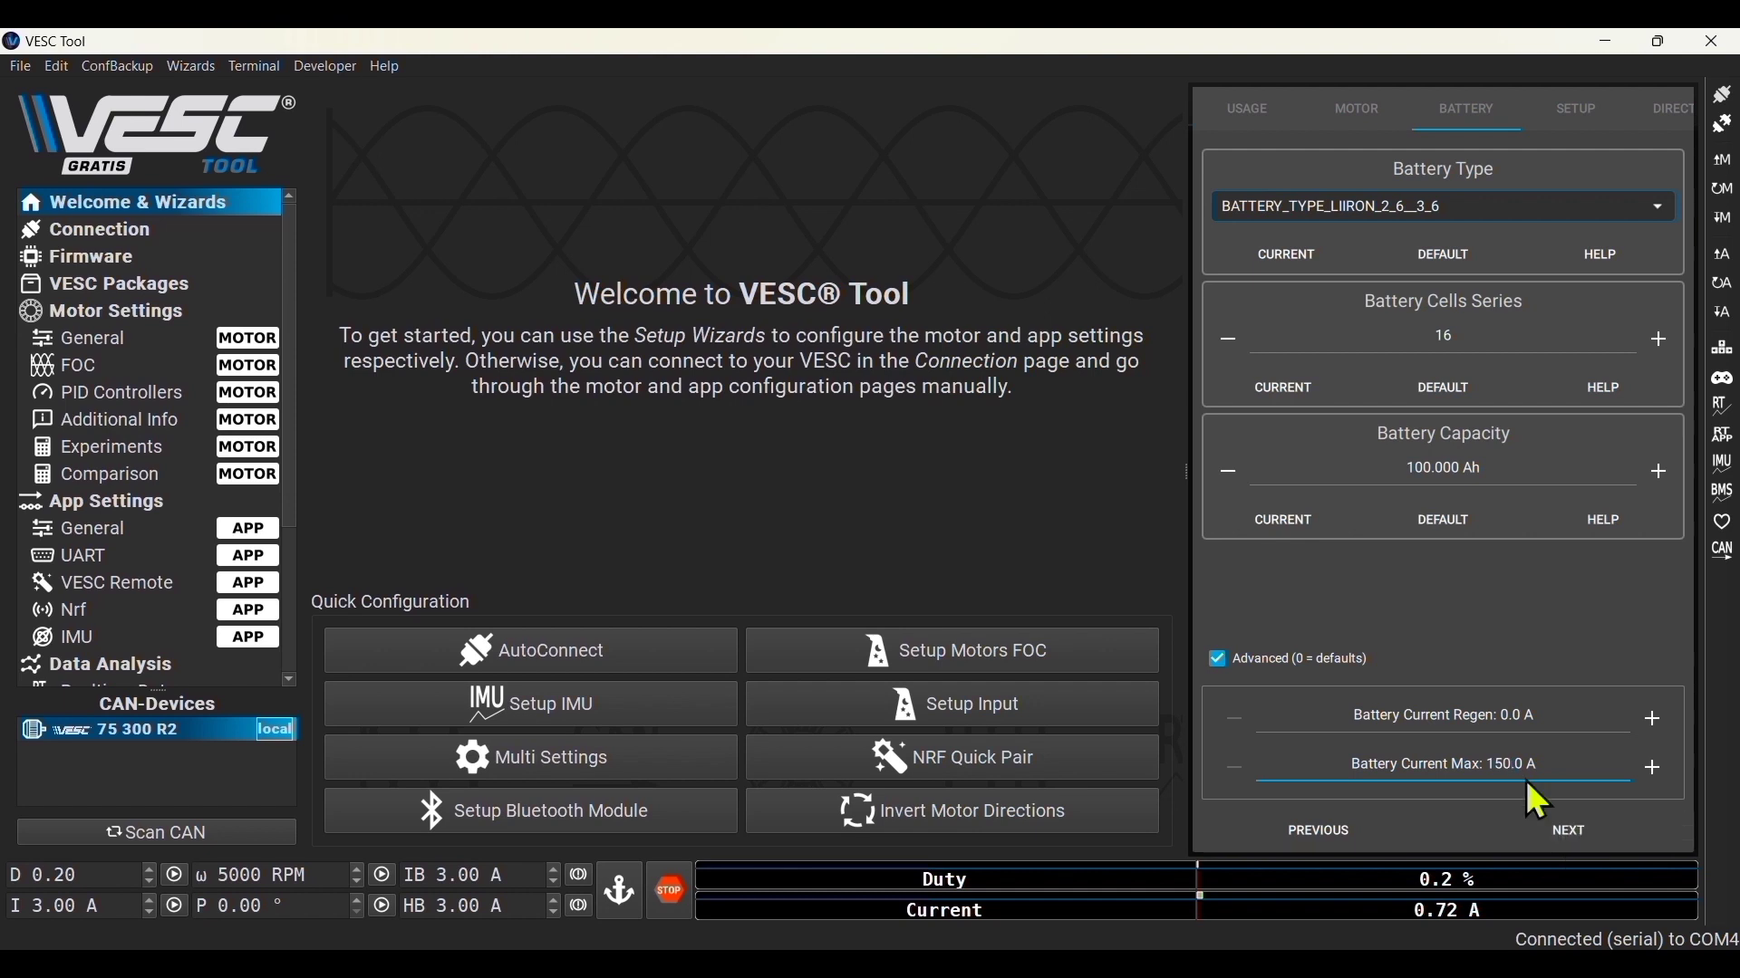
On the gearing page, set wheel diameter to 400 mm and motor poles to 10
click(1572, 840)
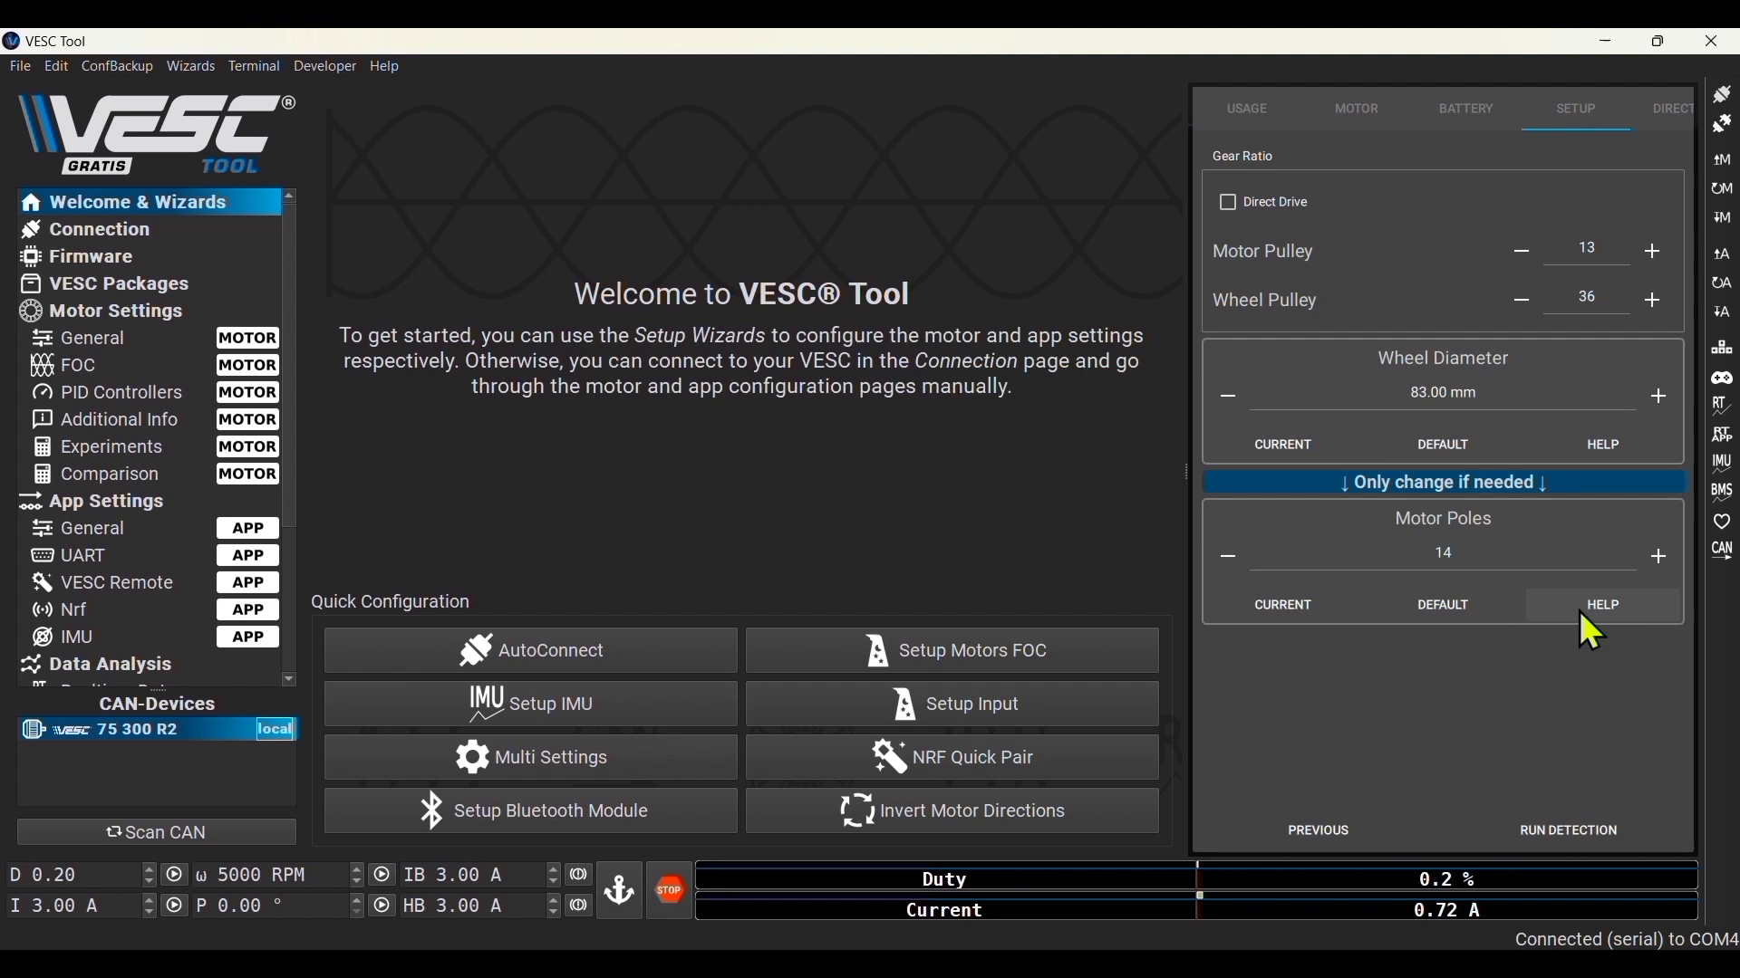
click(1428, 393)
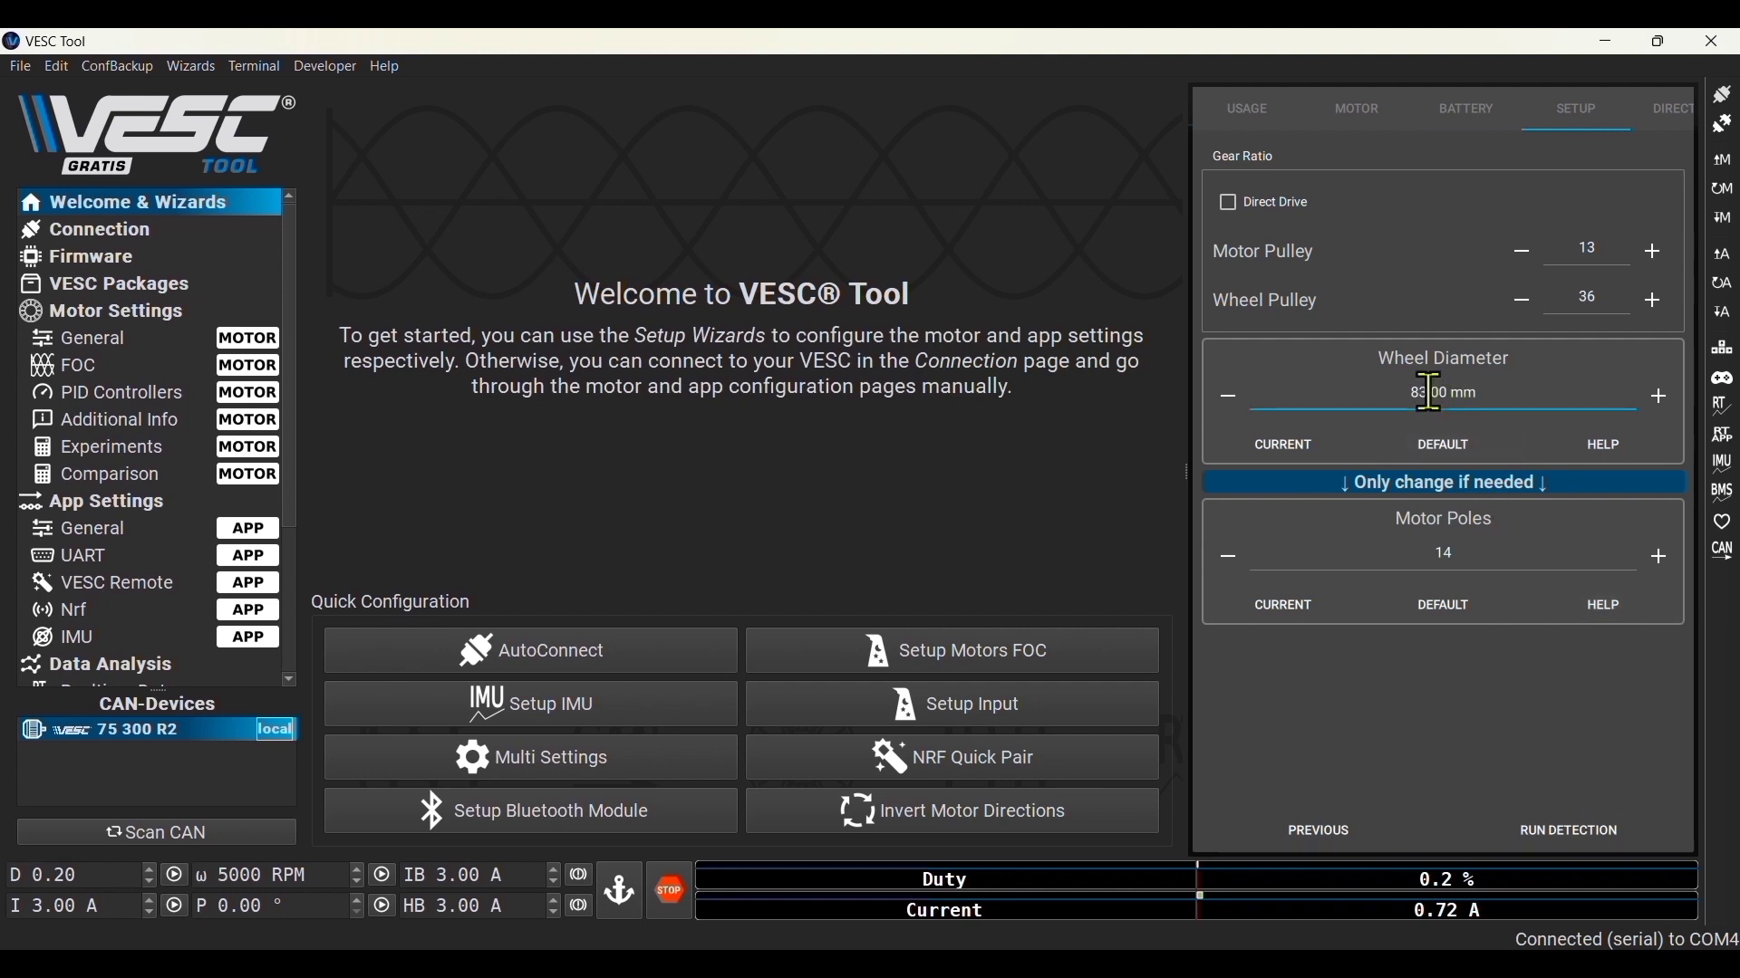
key(BackSpace)
key(BackSpace)
key(BackSpace)
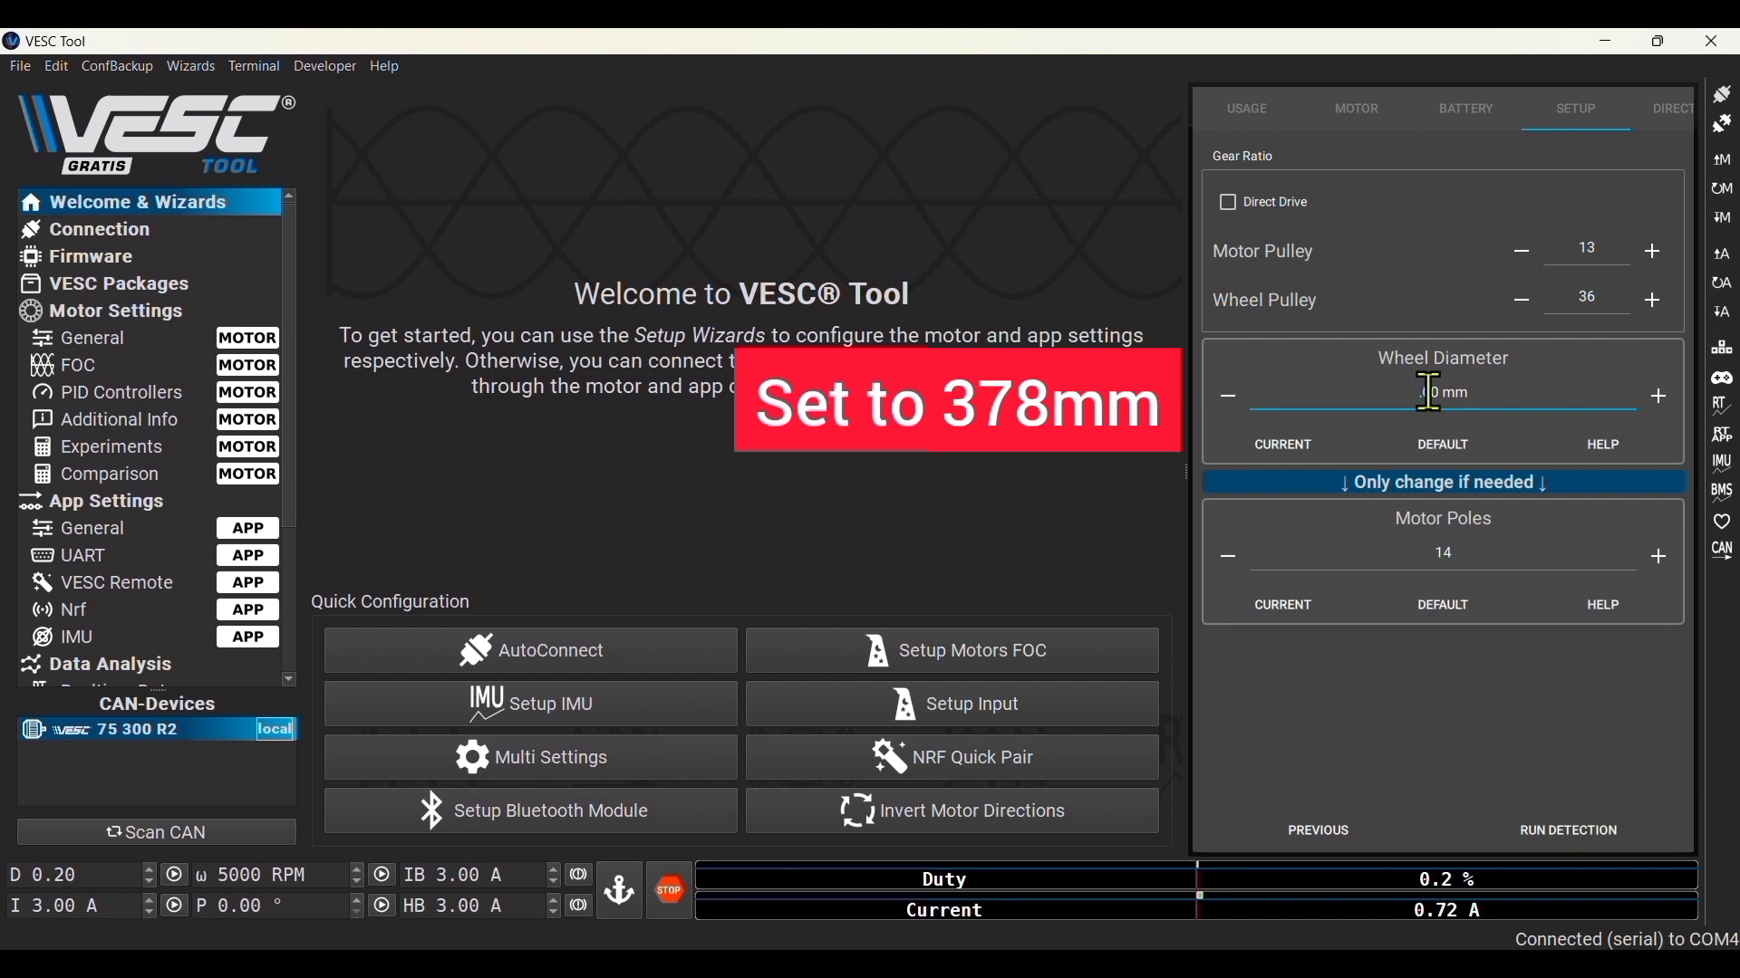
text(40)
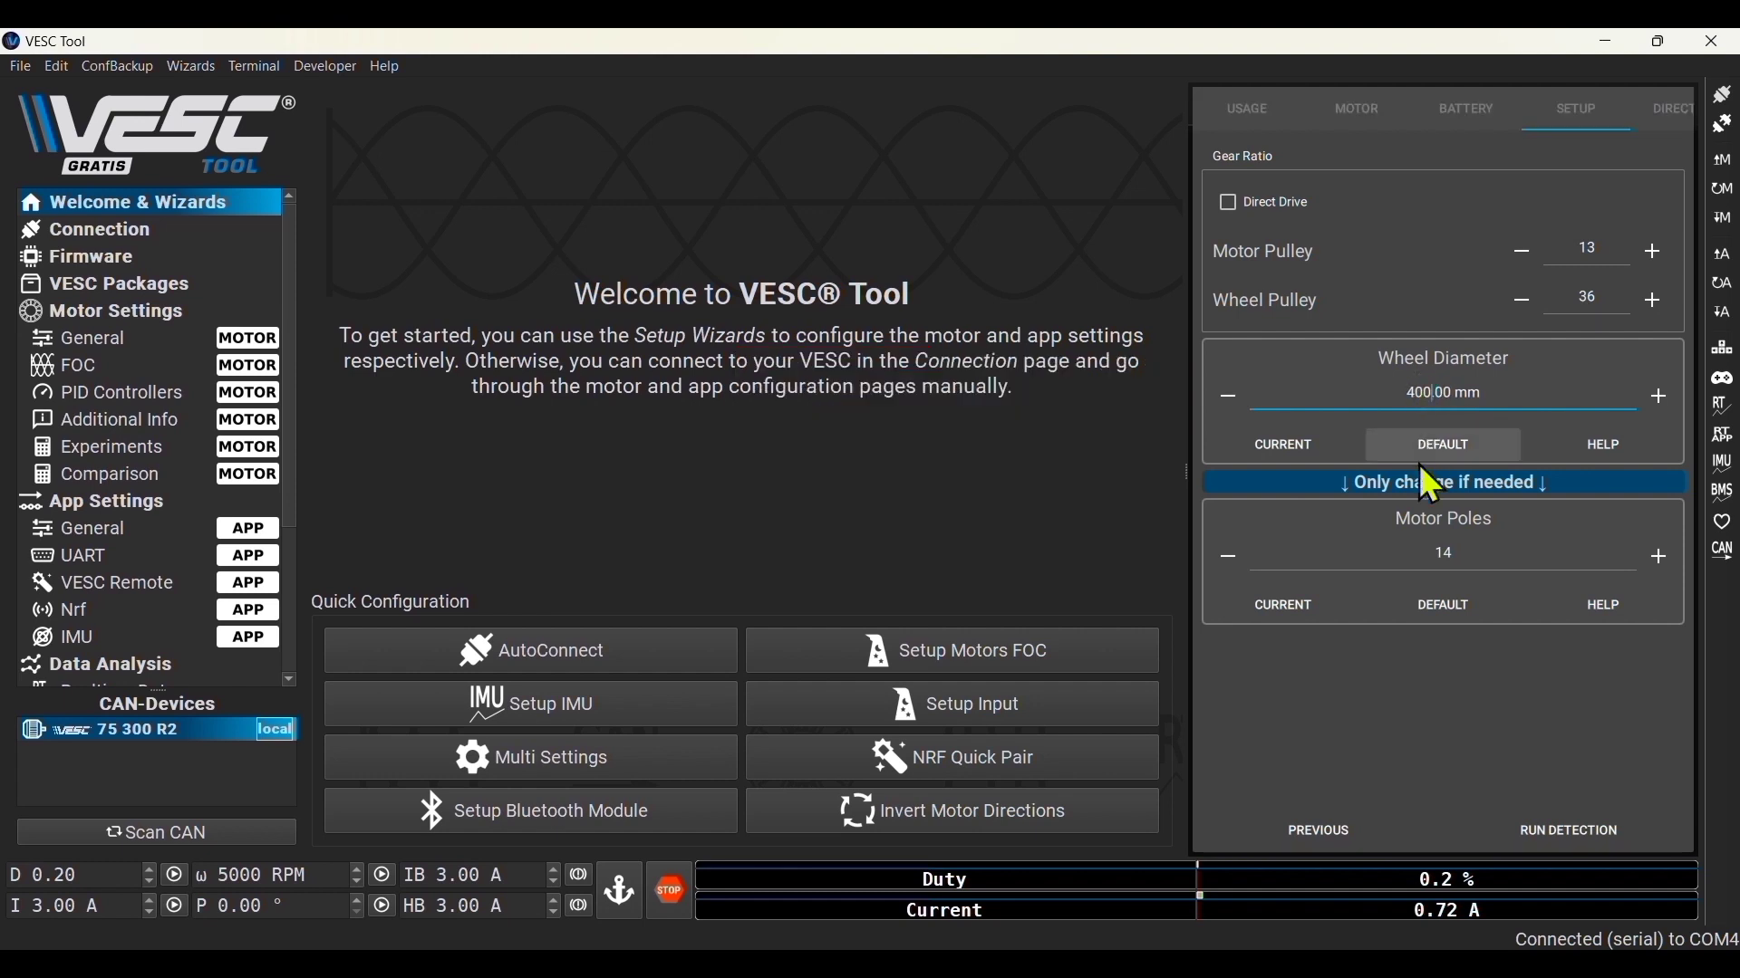
click(1457, 548)
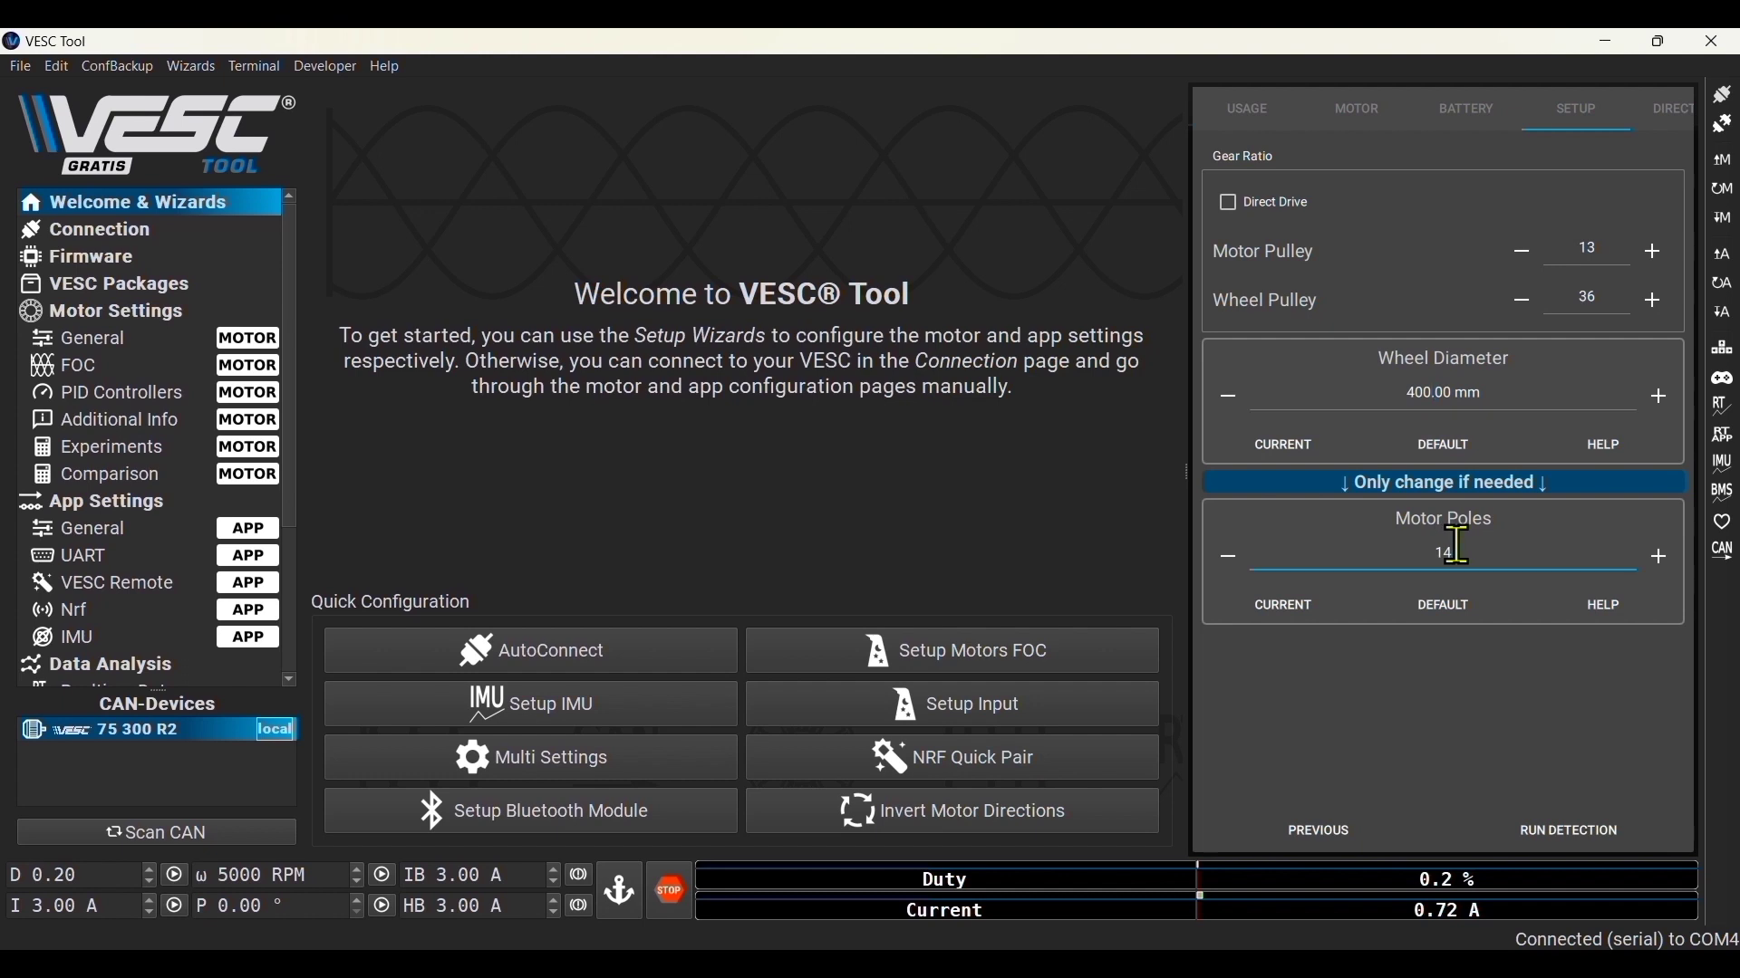
key(BackSpace)
text(0)
Set the motor pulley to 5 teeth and the wheel pulley to 52 teeth
click(1529, 252)
click(1529, 252)
click(1529, 252)
click(1530, 252)
click(1655, 250)
click(1649, 249)
drag(1649, 299, 1649, 299)
Run FOC detection and confirm the spin-up warning, yielding 11.70 mΩ and 17.76 mWb, sensorless
click(1567, 821)
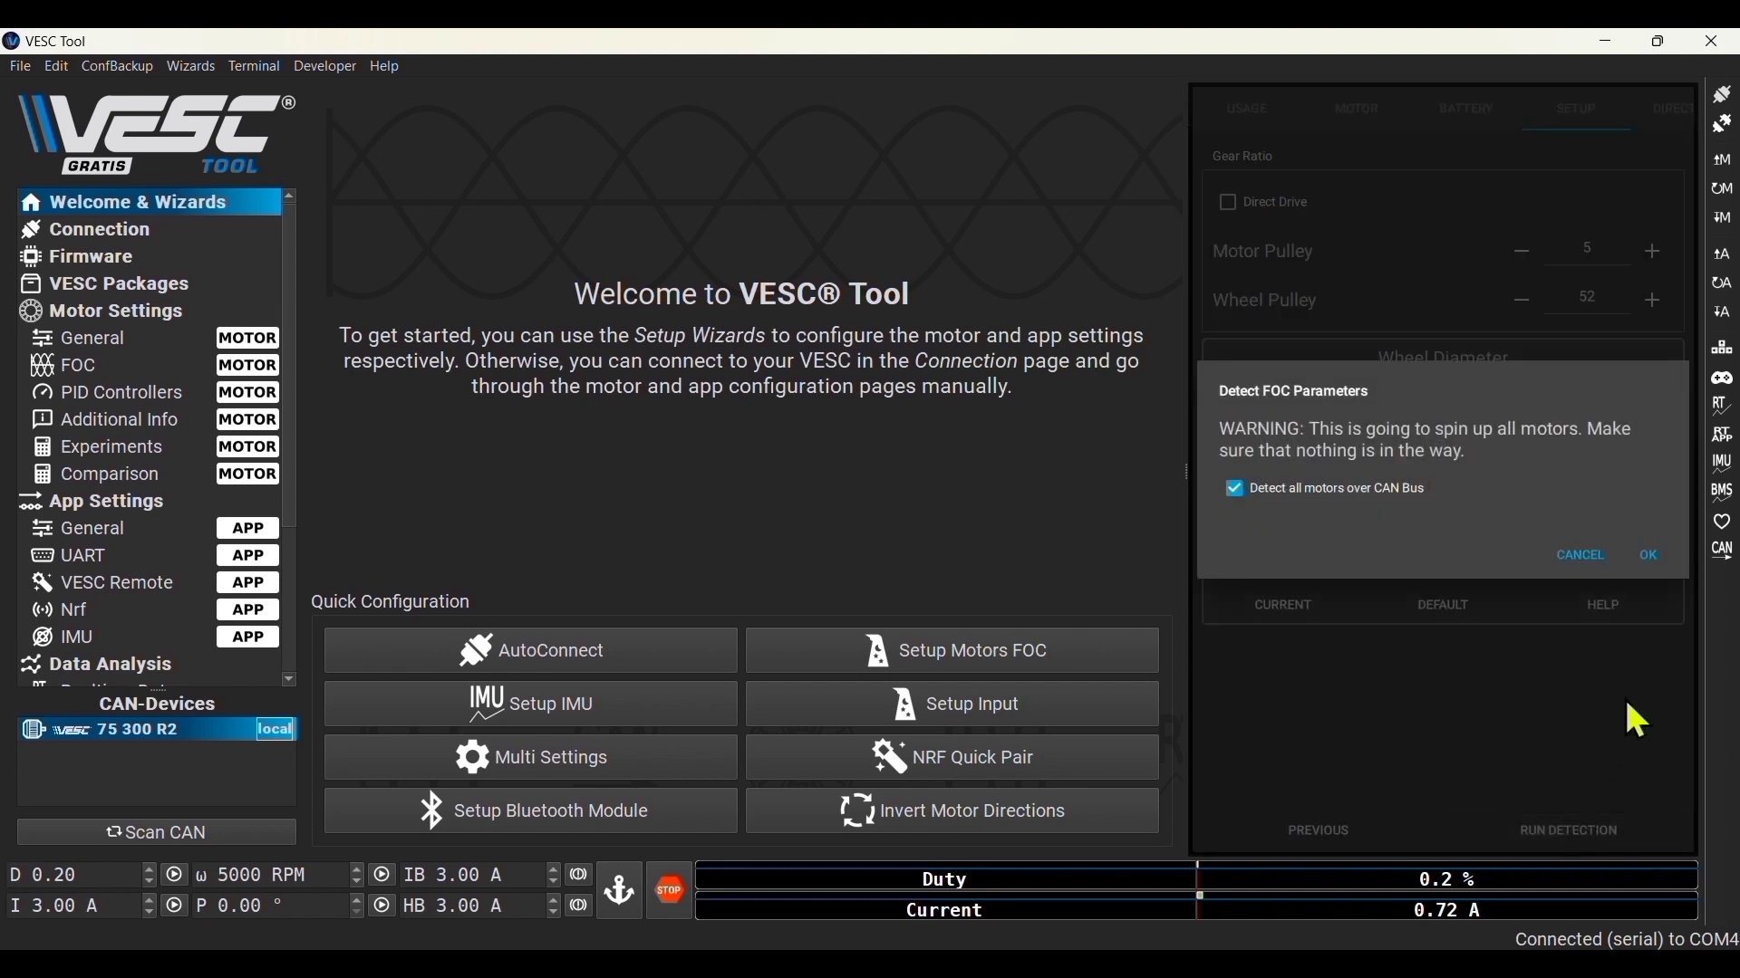
click(1649, 553)
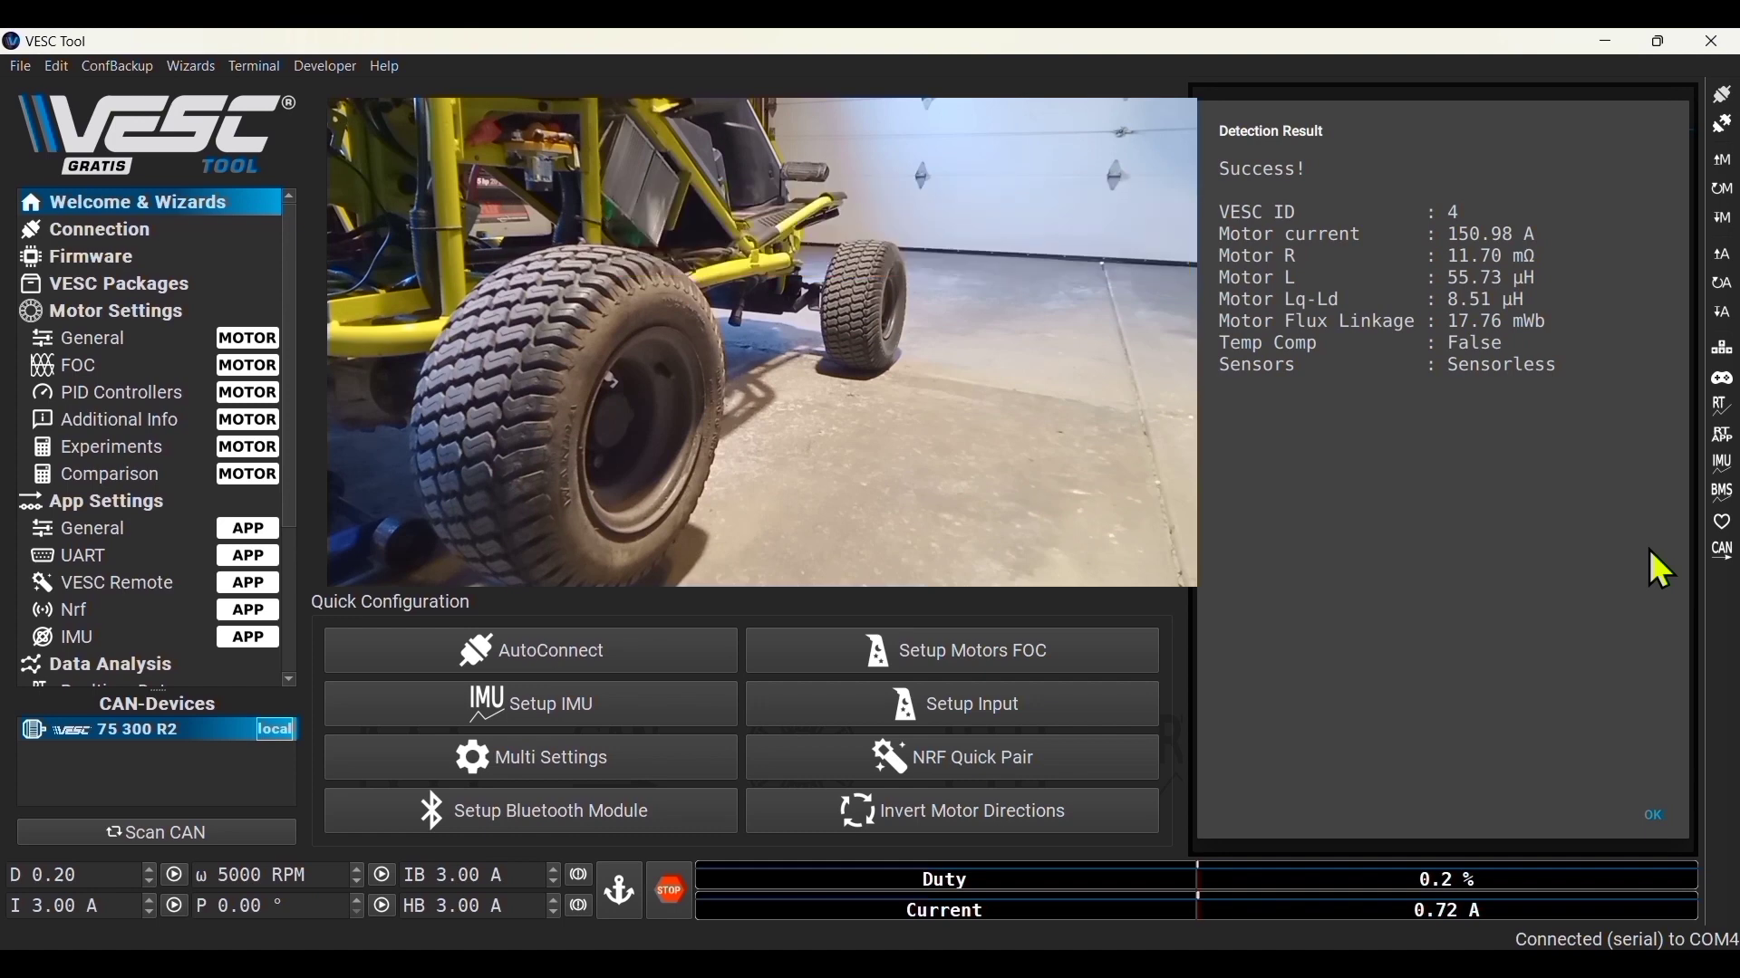
Accept the detection results, test FWD and REV spin with direction uninverted, and finish the wizard
click(1661, 818)
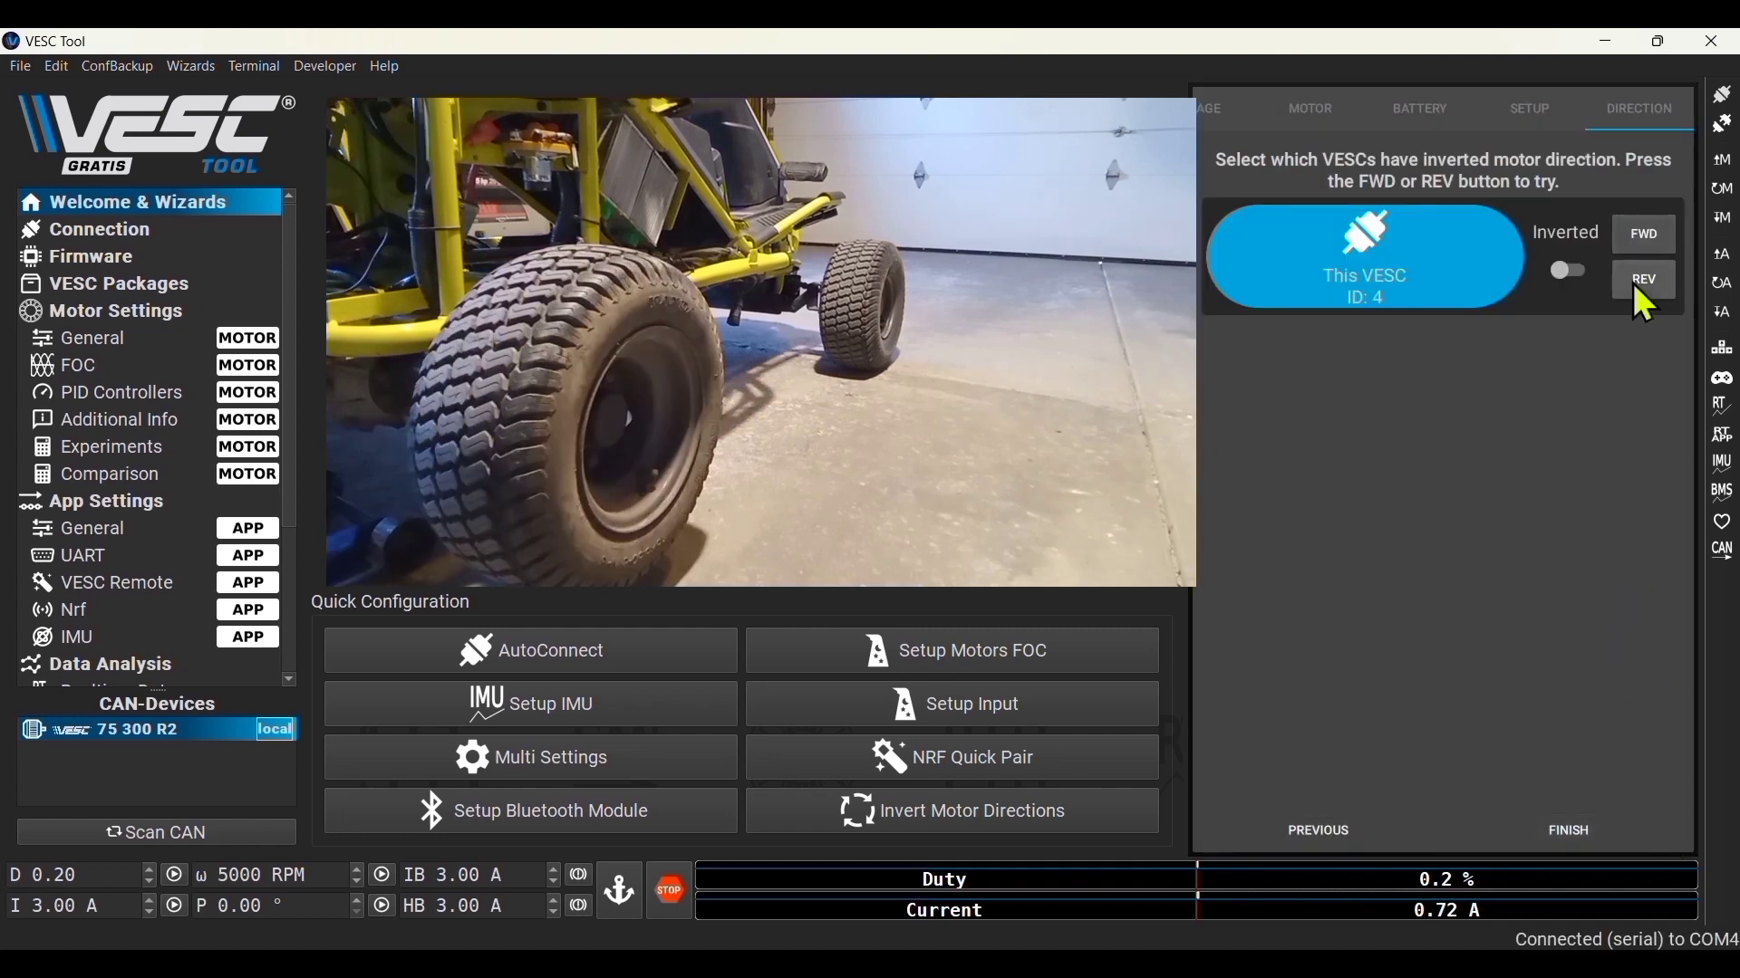
click(1645, 234)
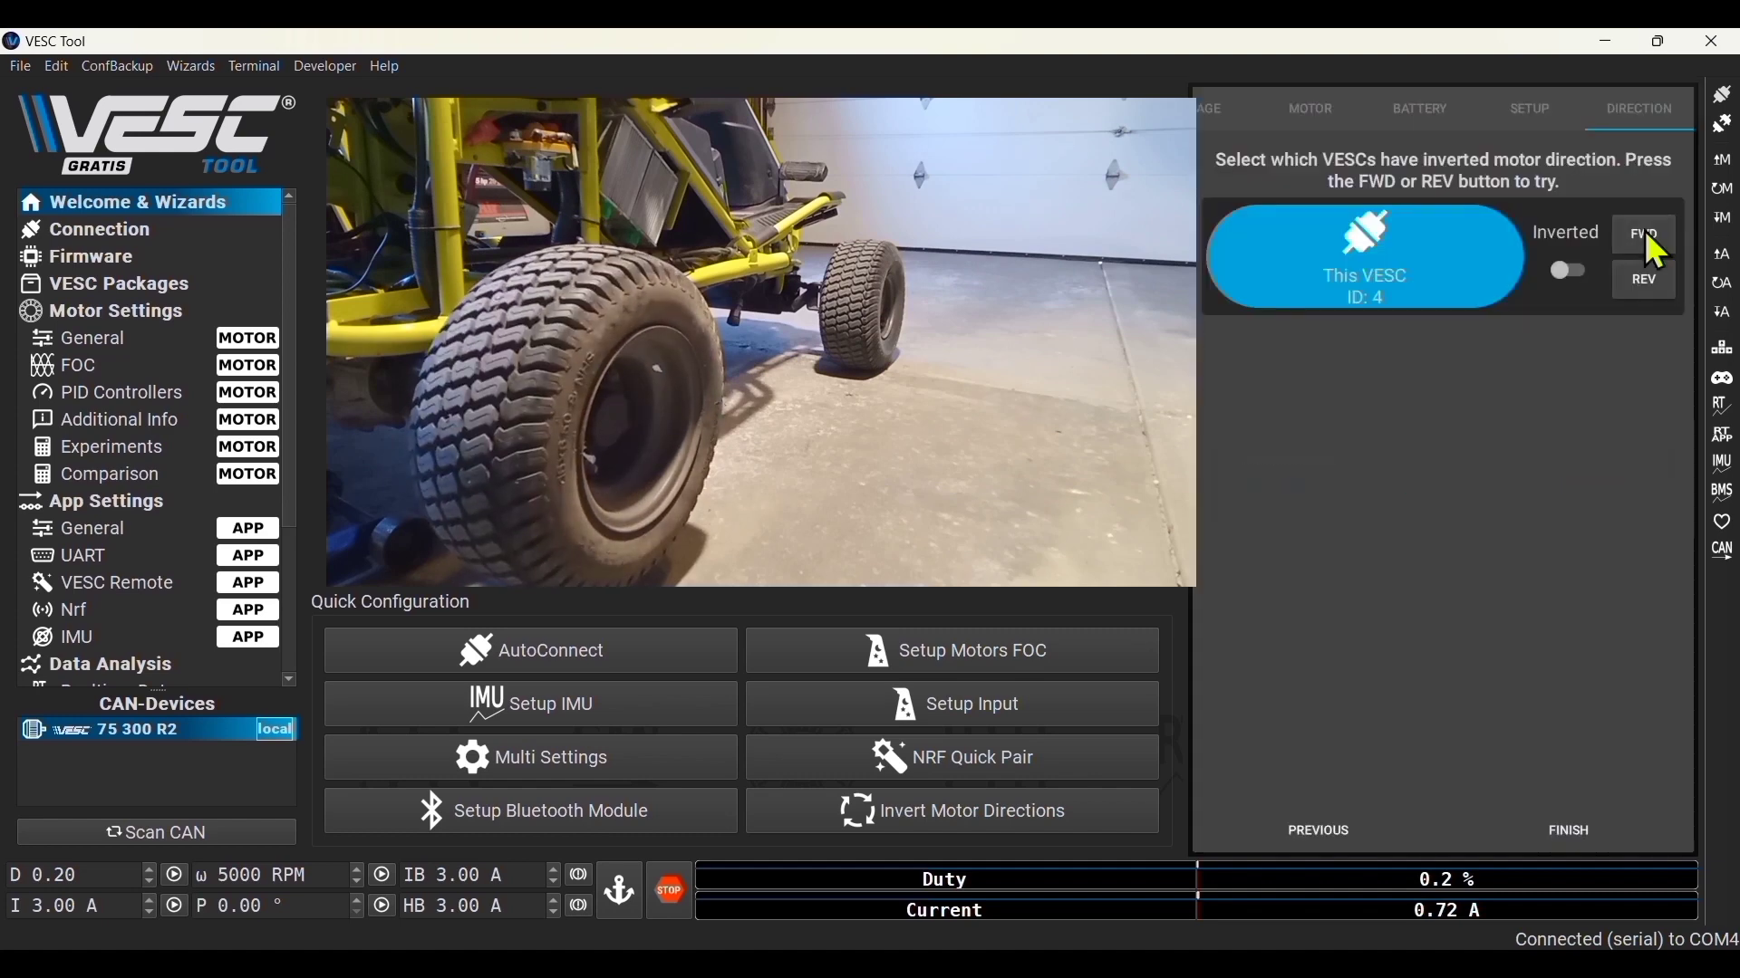
click(1644, 278)
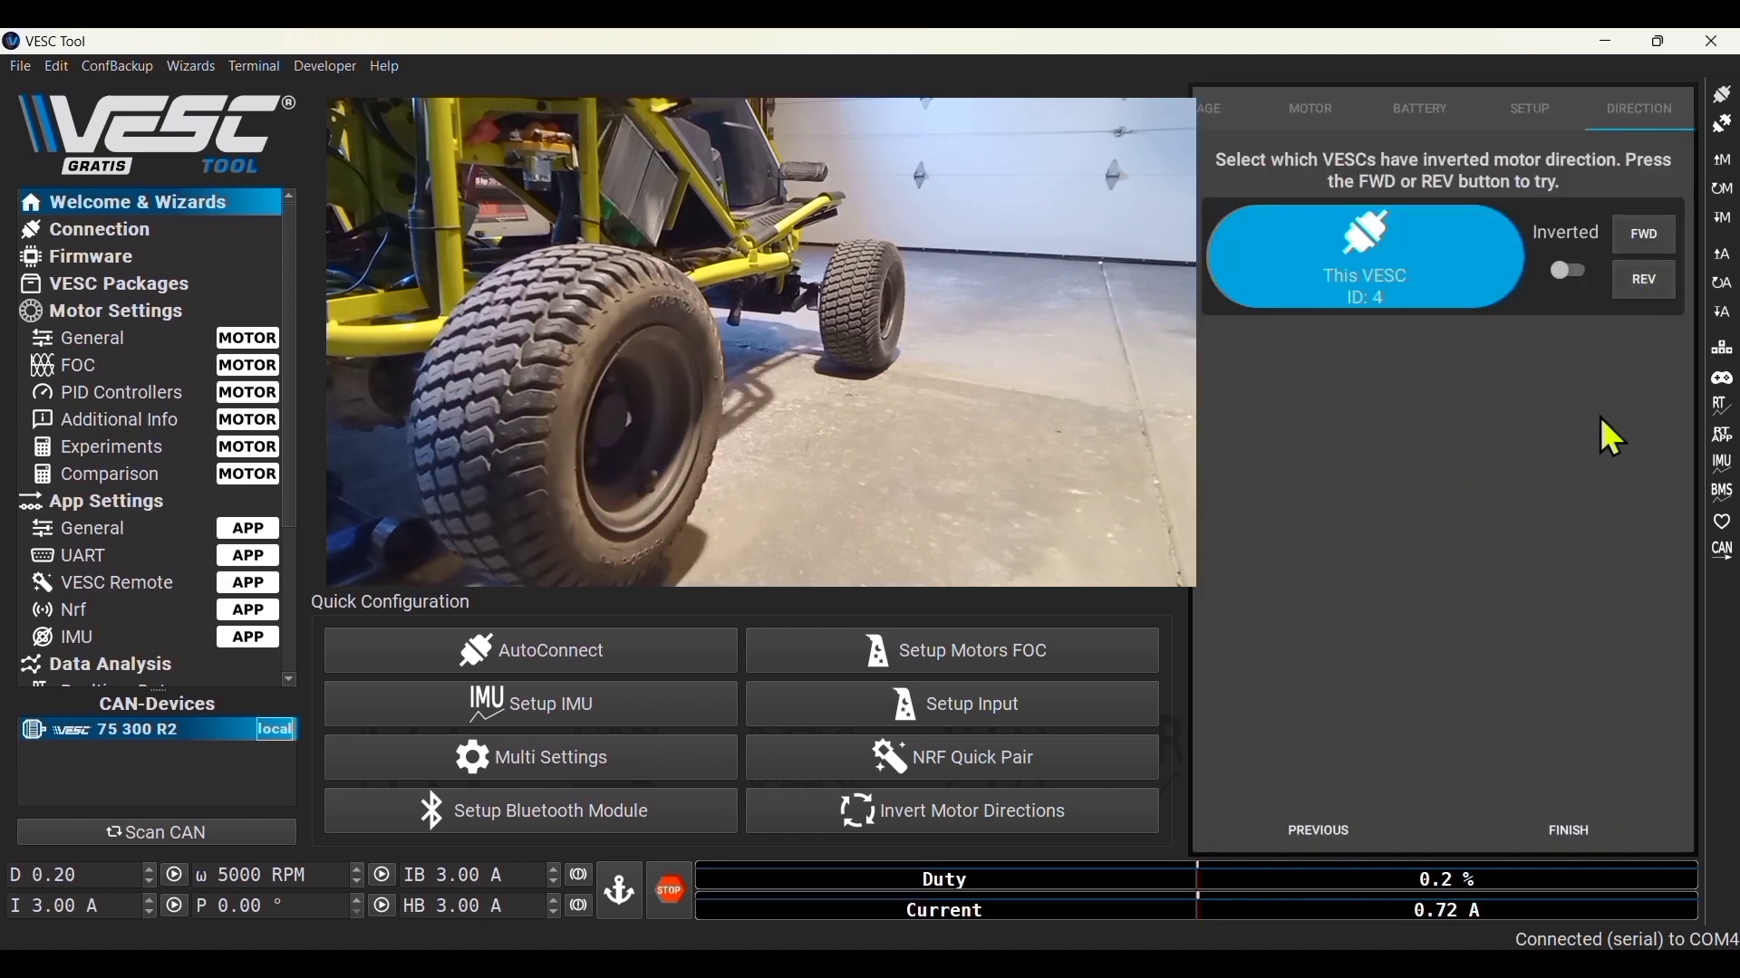
click(1572, 827)
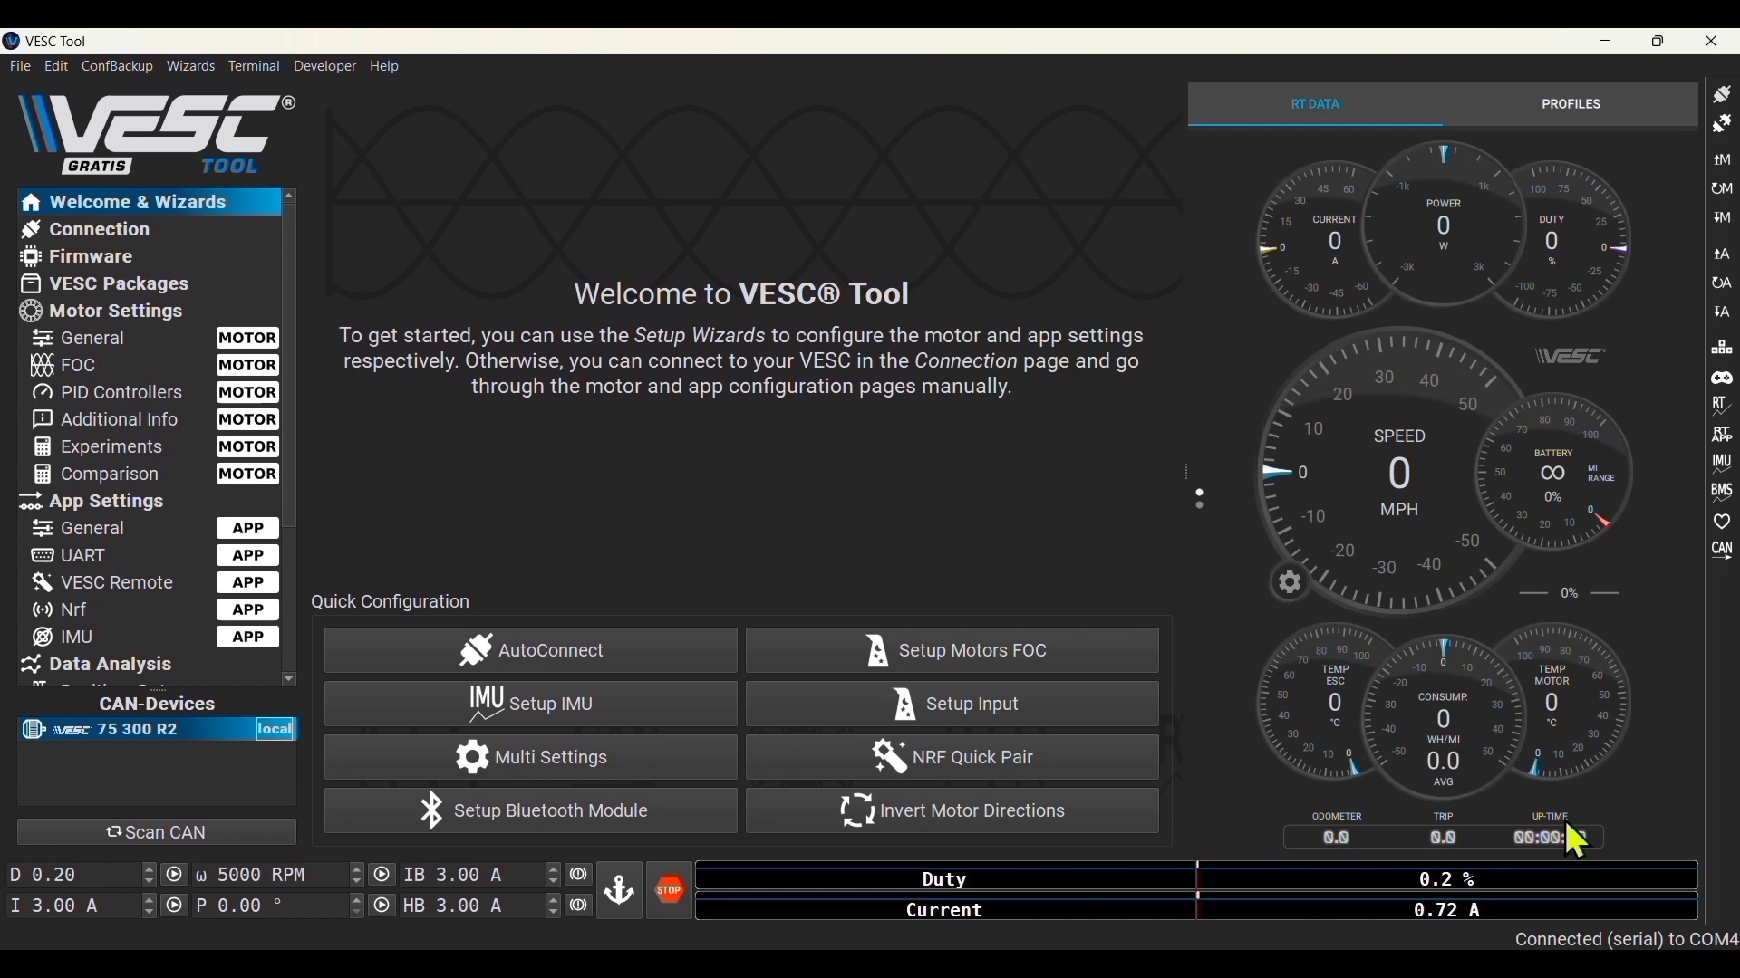
Launch Setup Input and select 'ADC input, such as conventional ebike throttles'
click(975, 699)
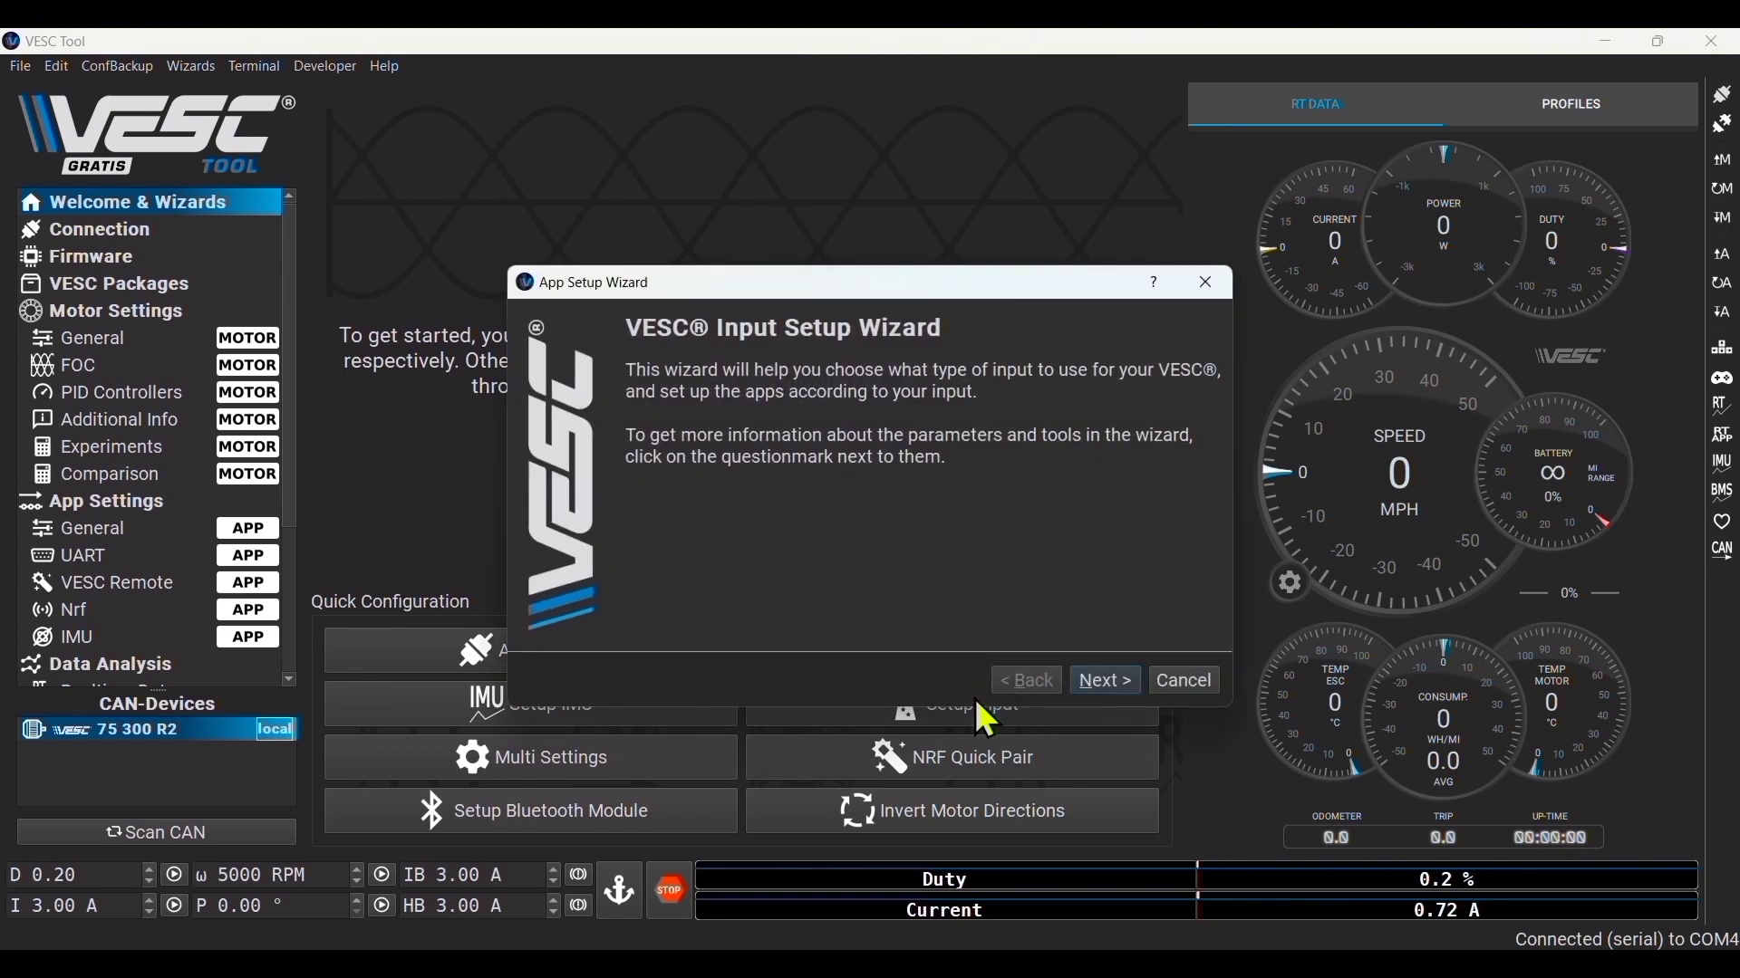
click(1107, 685)
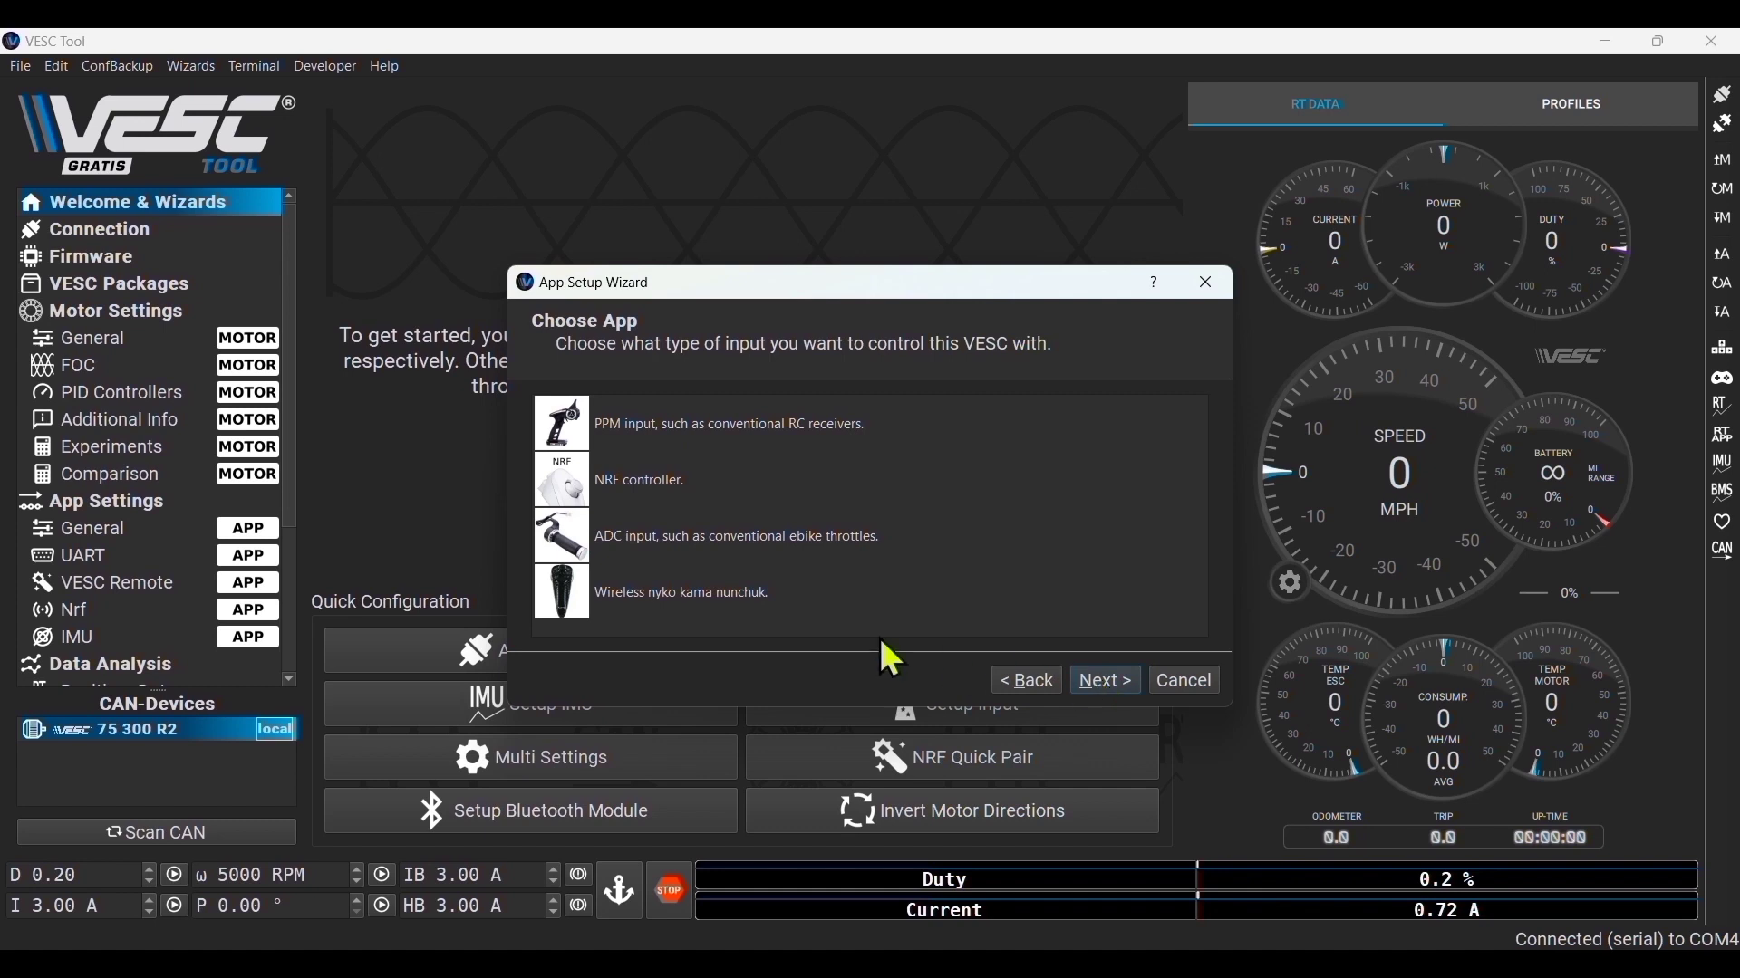
click(568, 541)
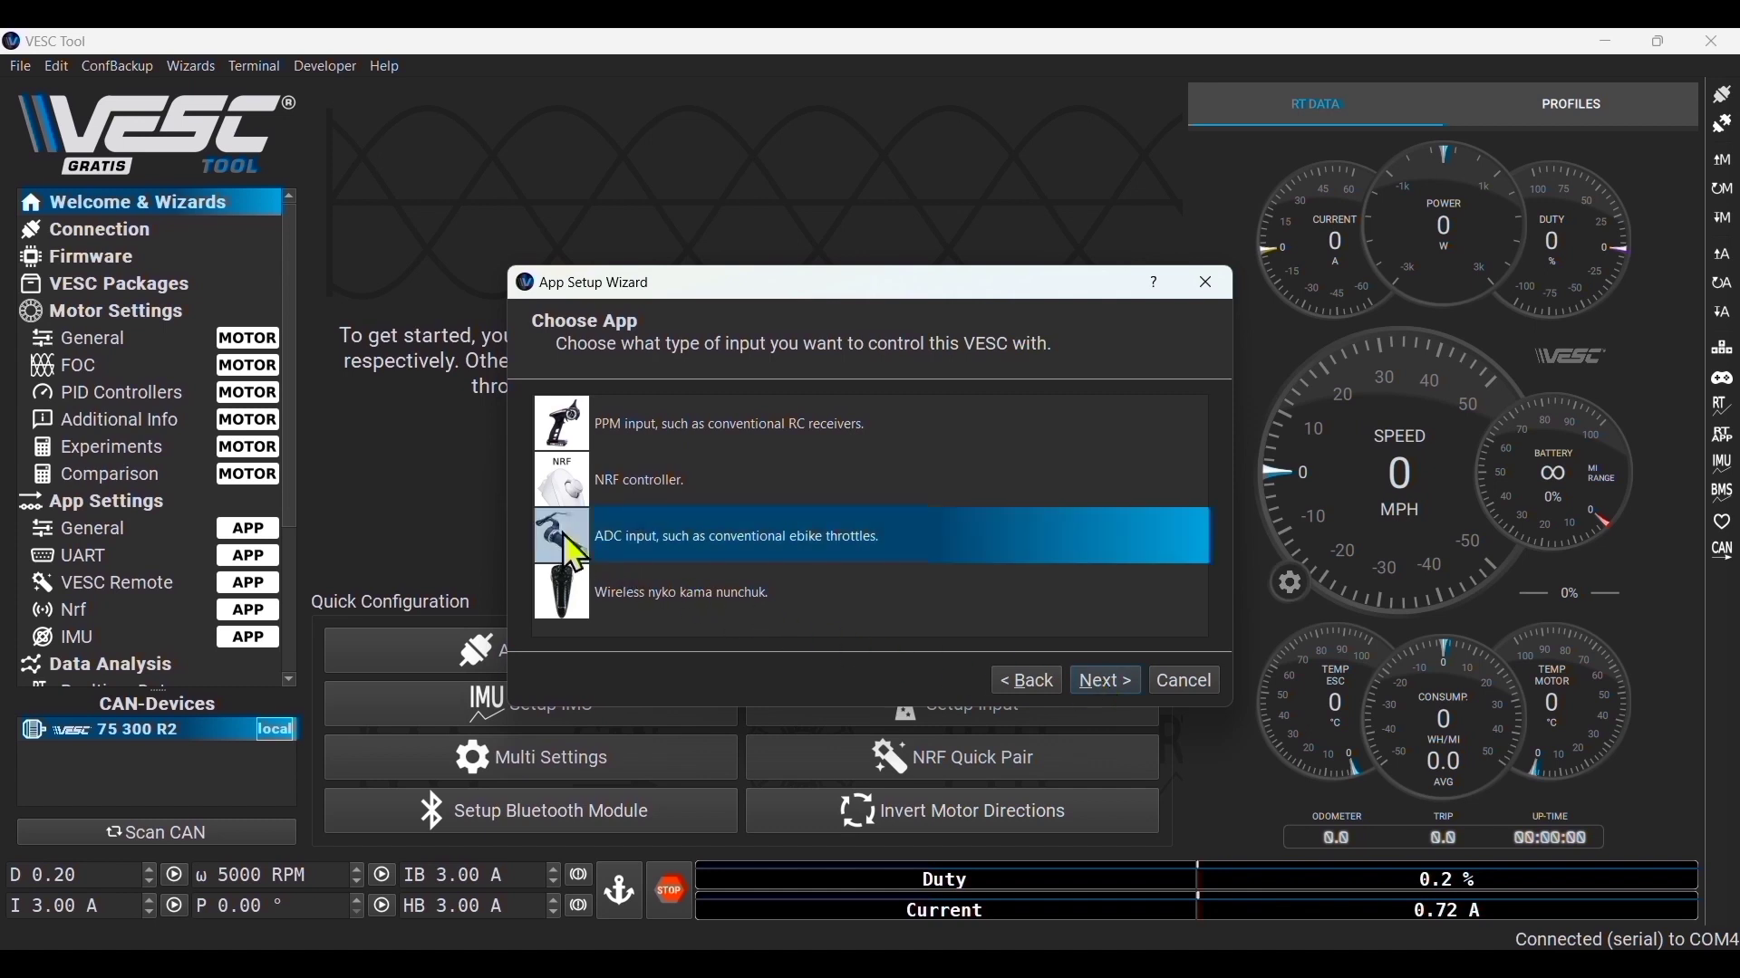
Accept the throttle mapping, choose Current Reverse Button Brake Center control type, then write and finish
click(1096, 676)
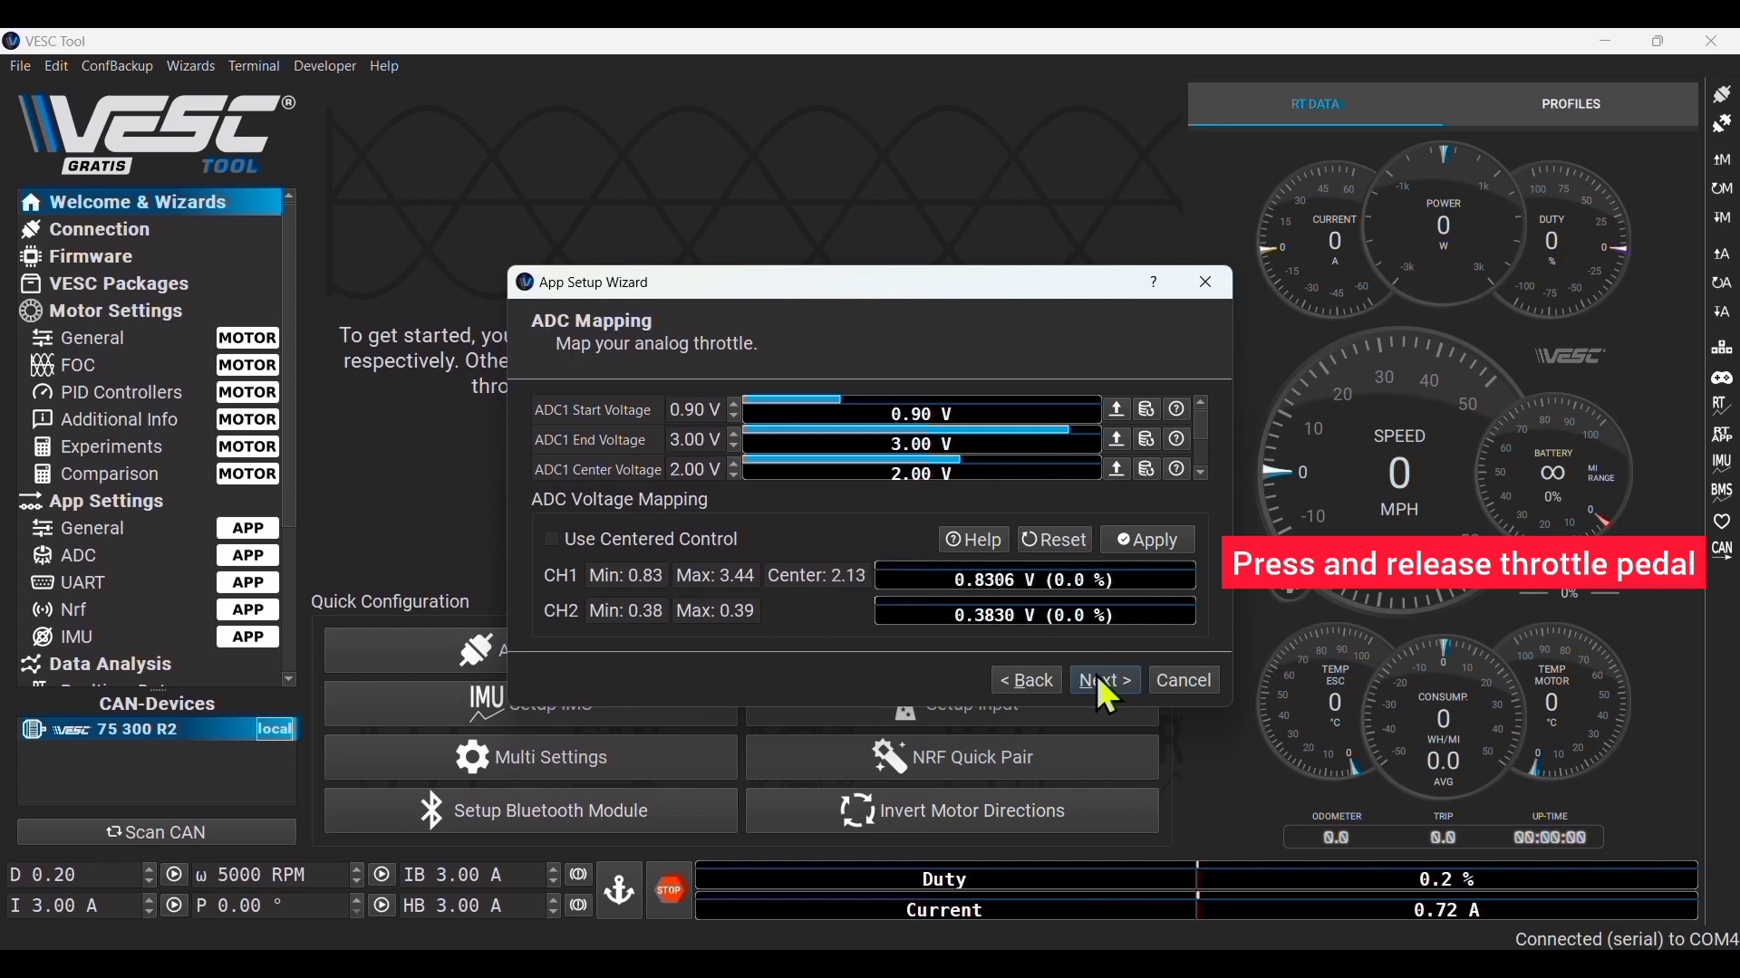
click(1099, 678)
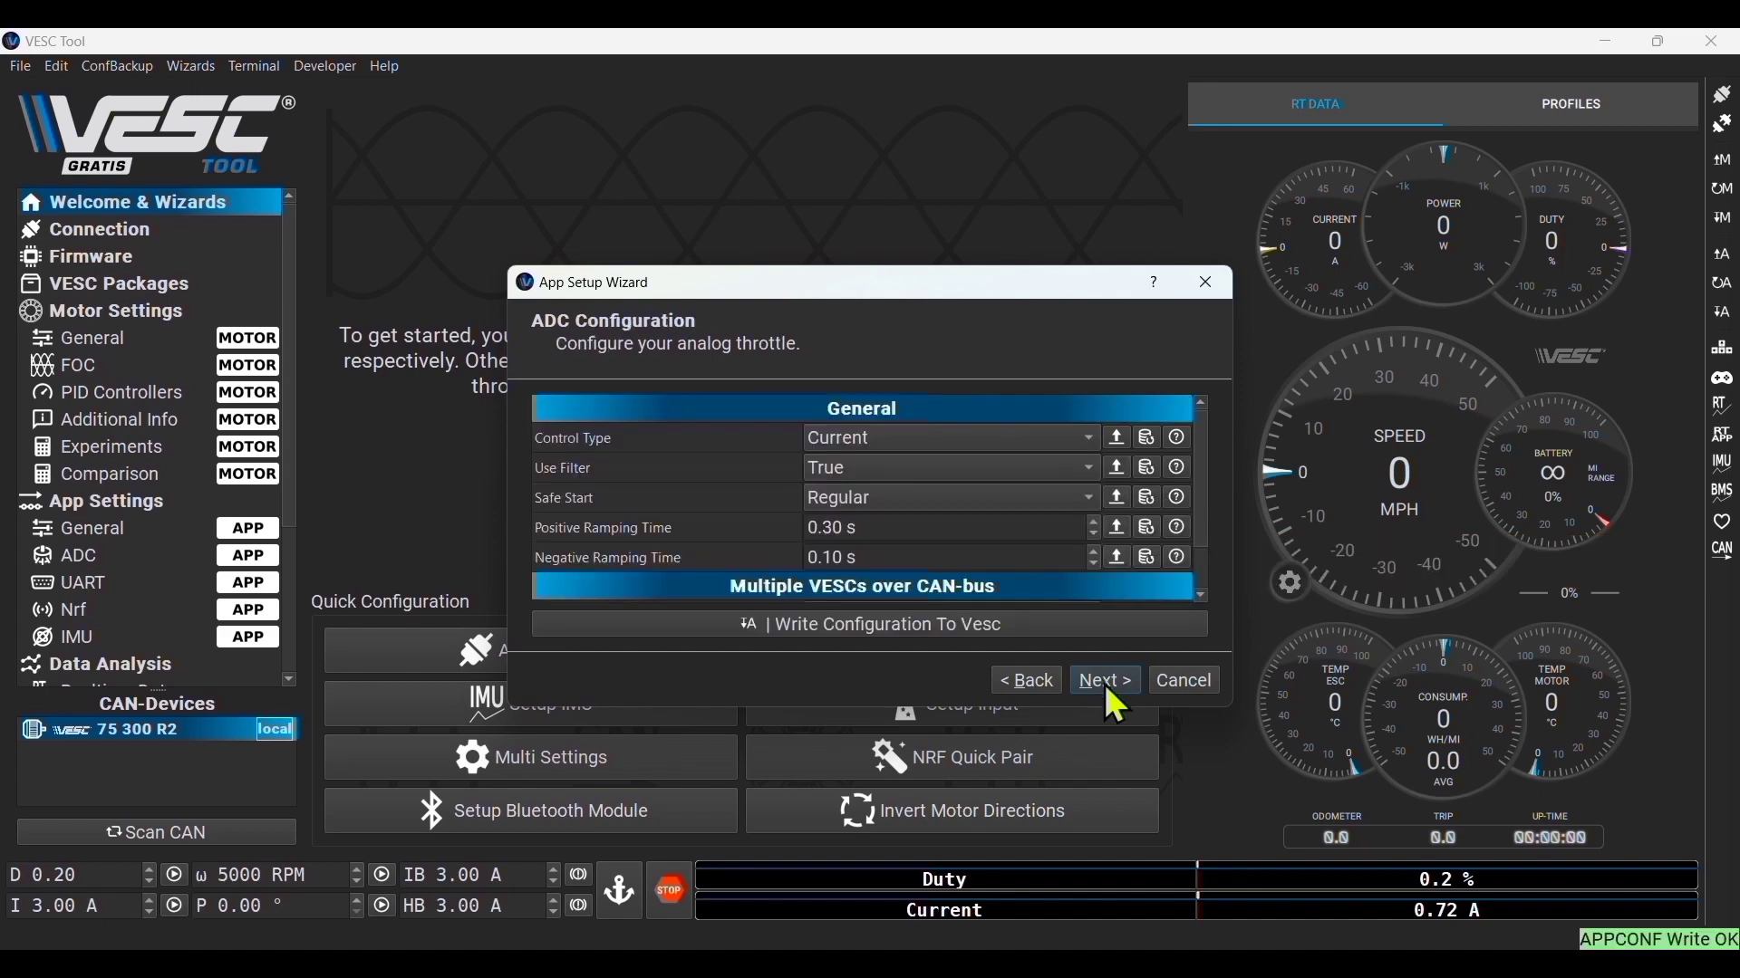
click(1091, 435)
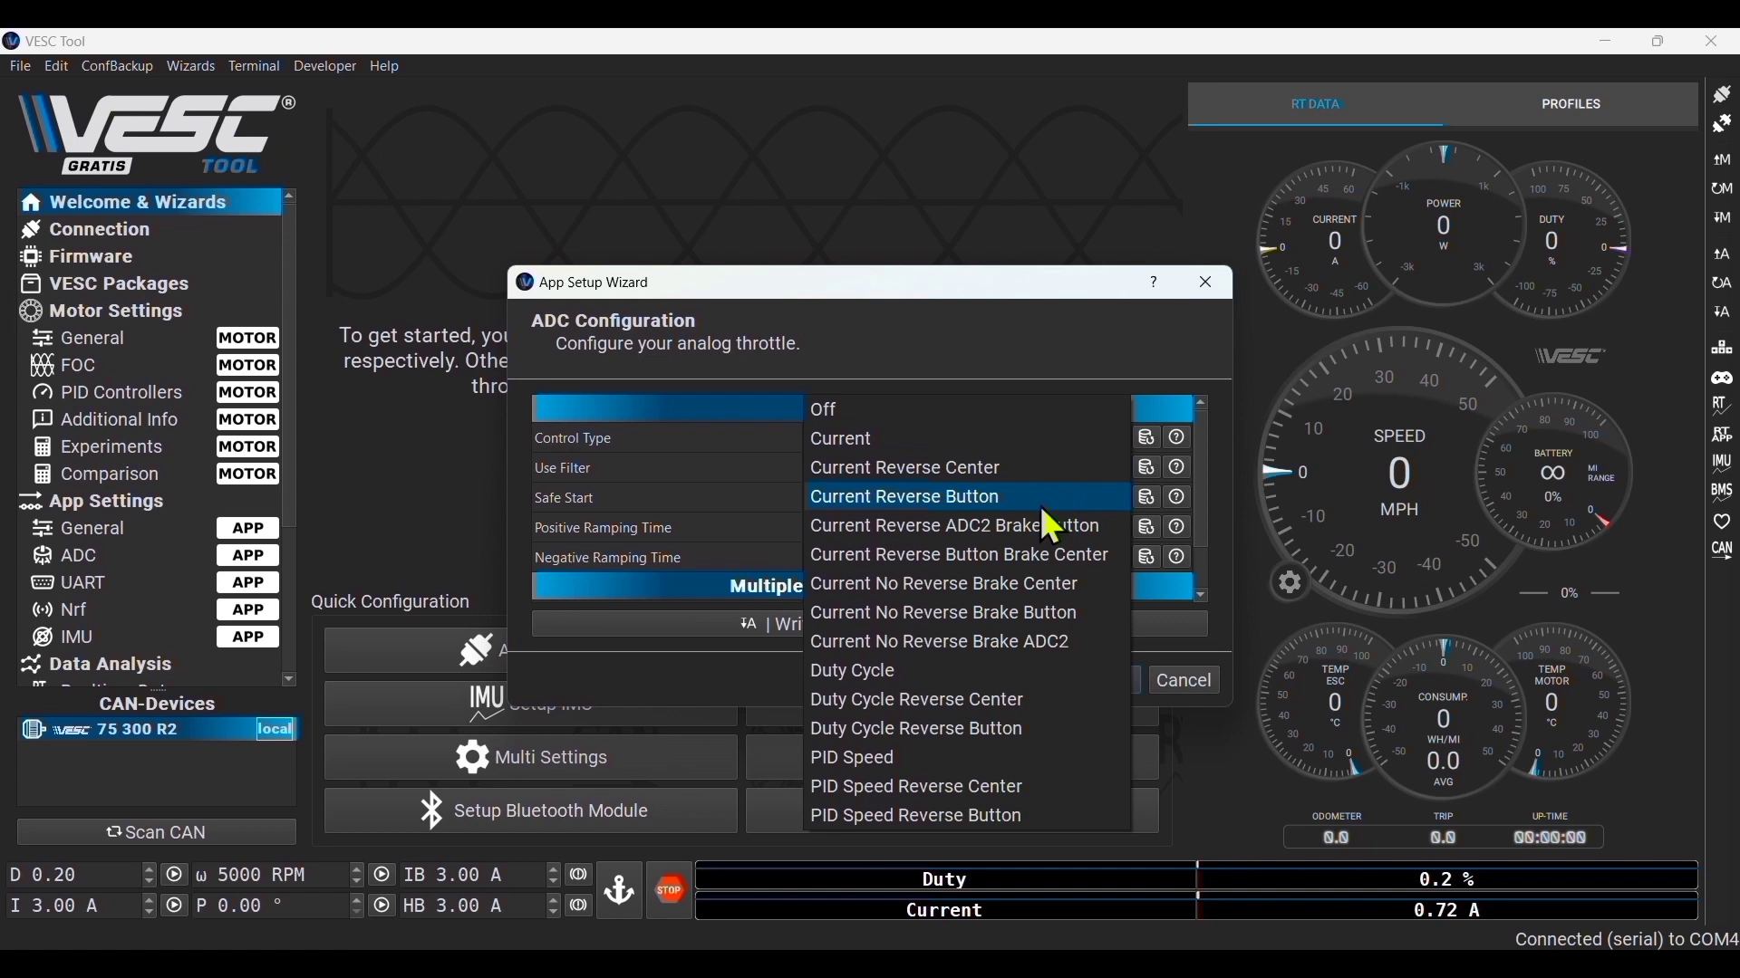
click(1042, 558)
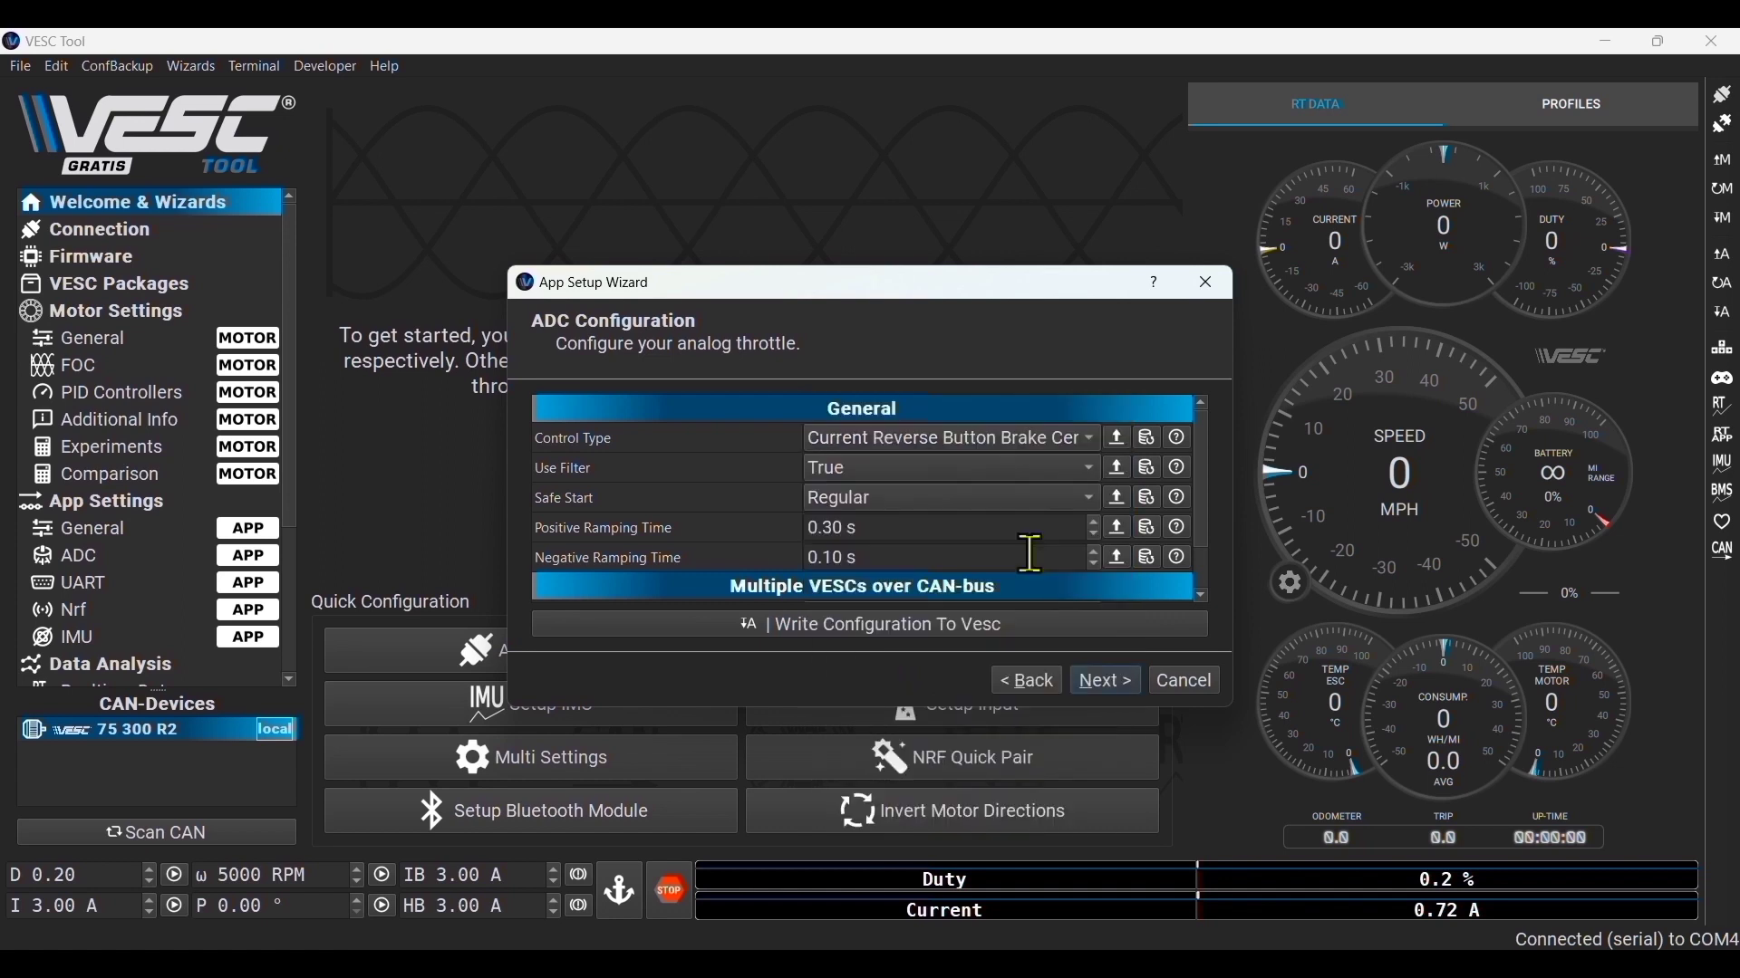
click(1111, 686)
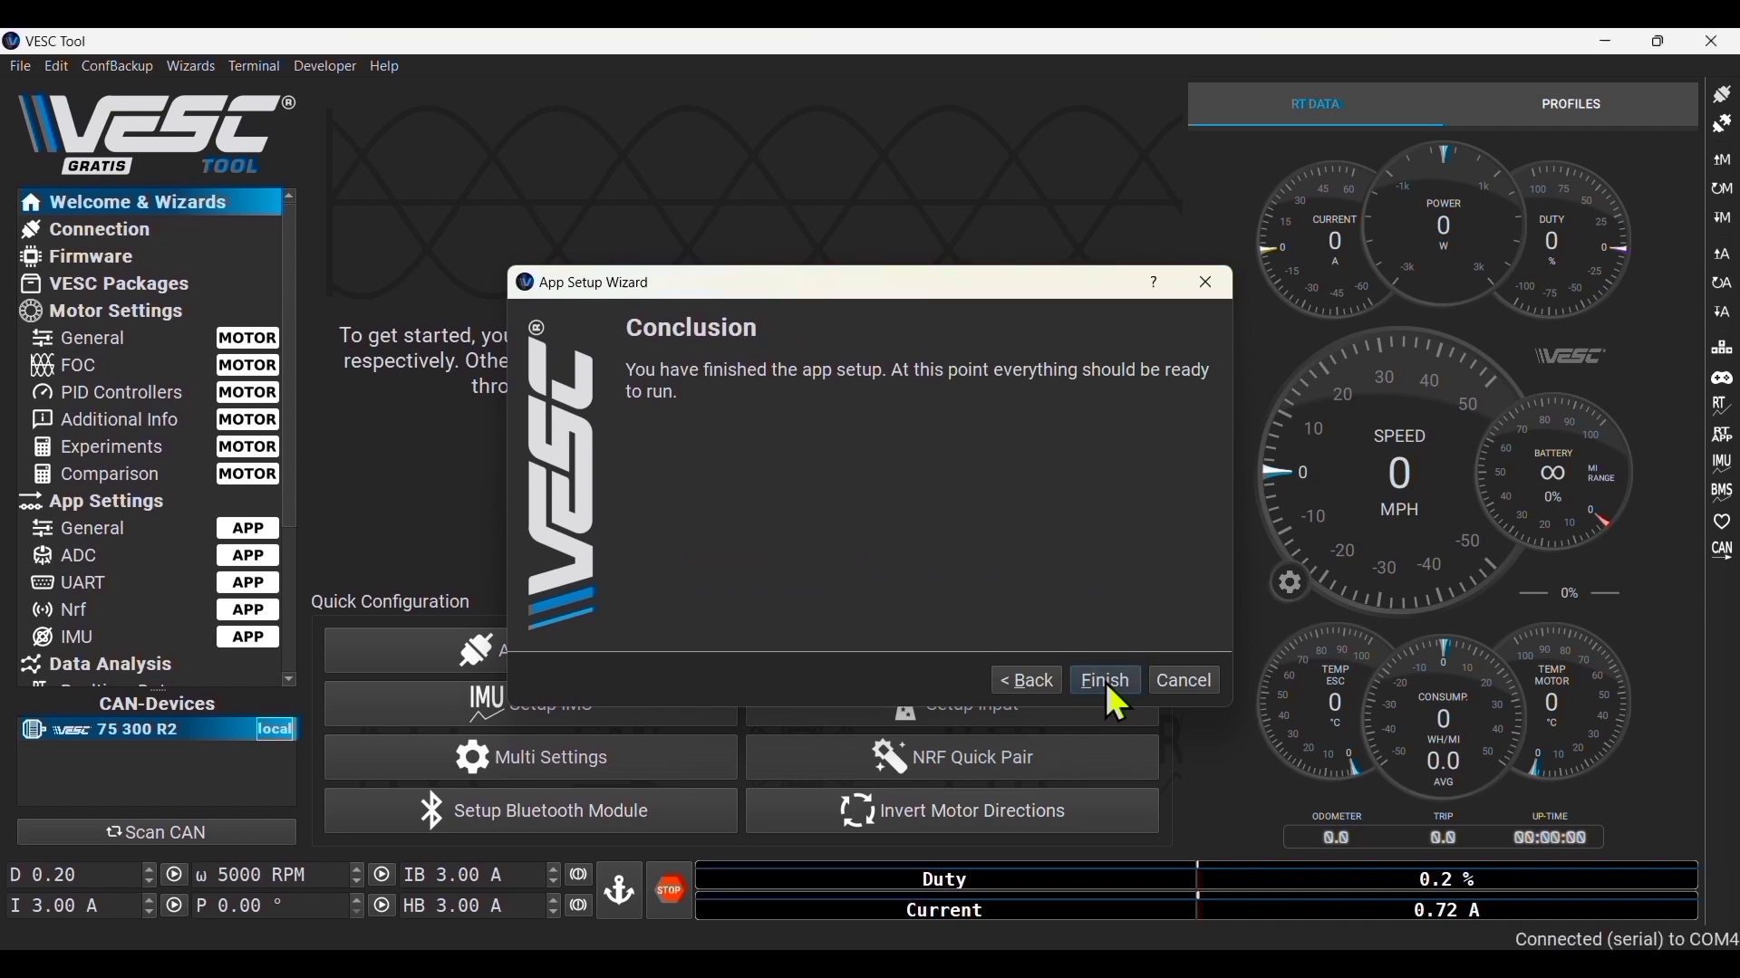
click(1106, 682)
In Motor Settings General Current tab, set Motor Current Max Brake to -40.98 A
click(237, 338)
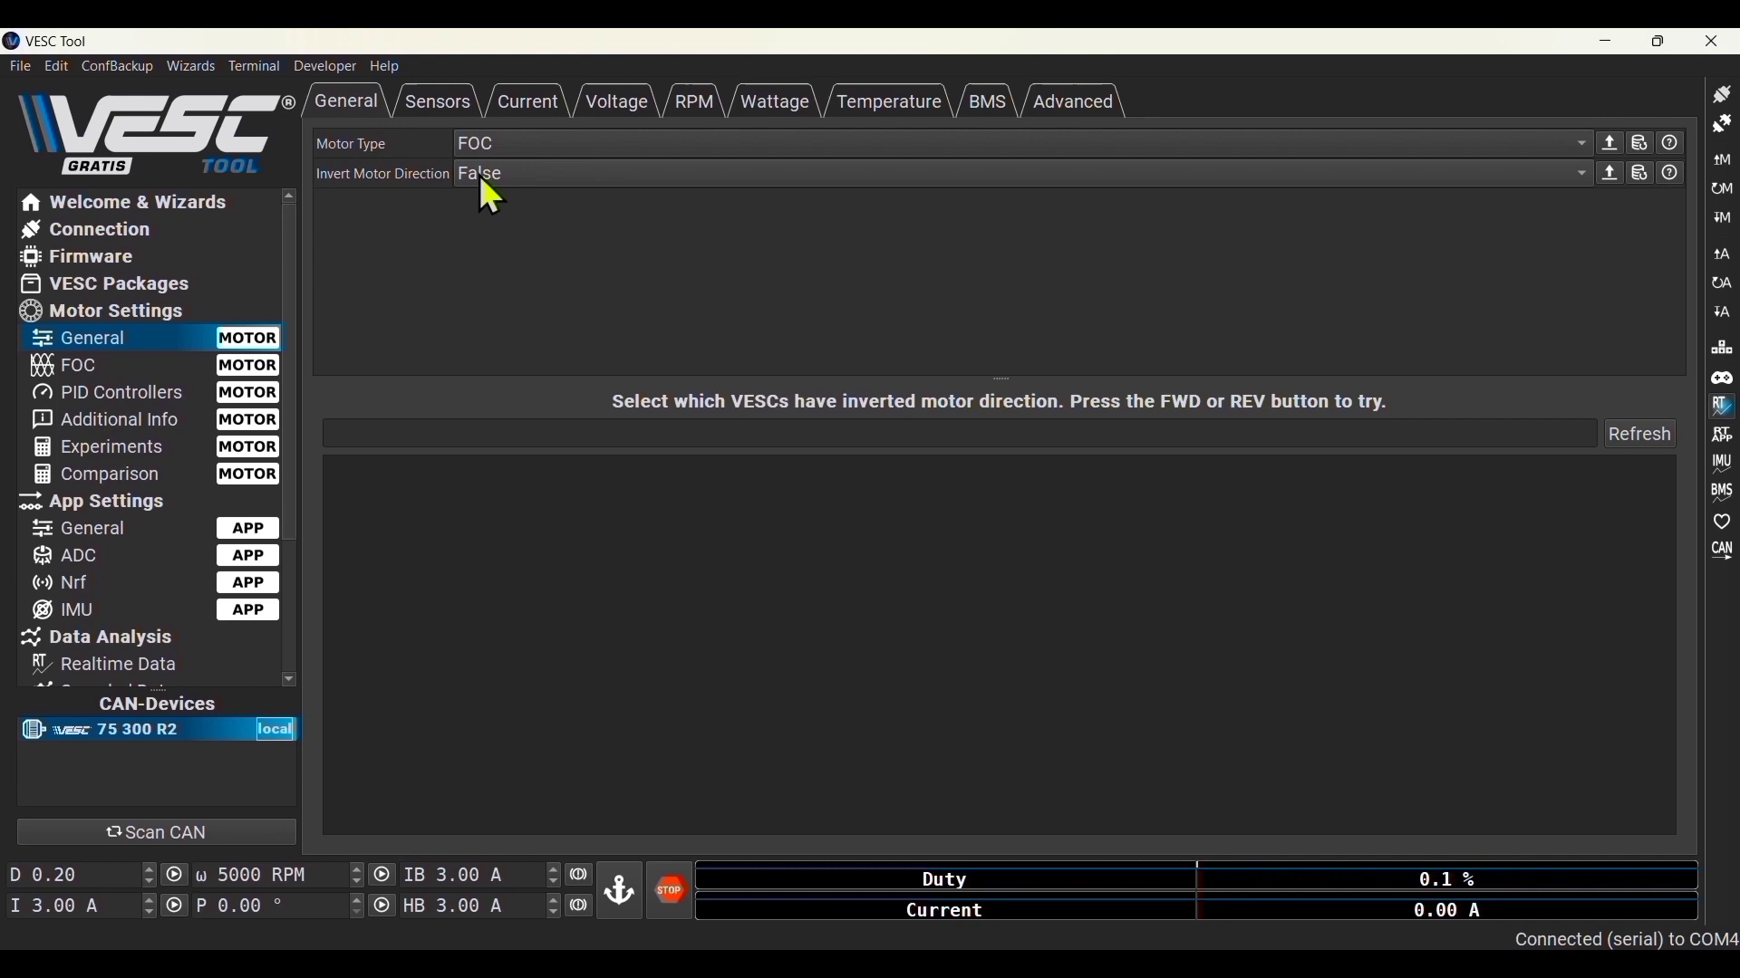
click(532, 98)
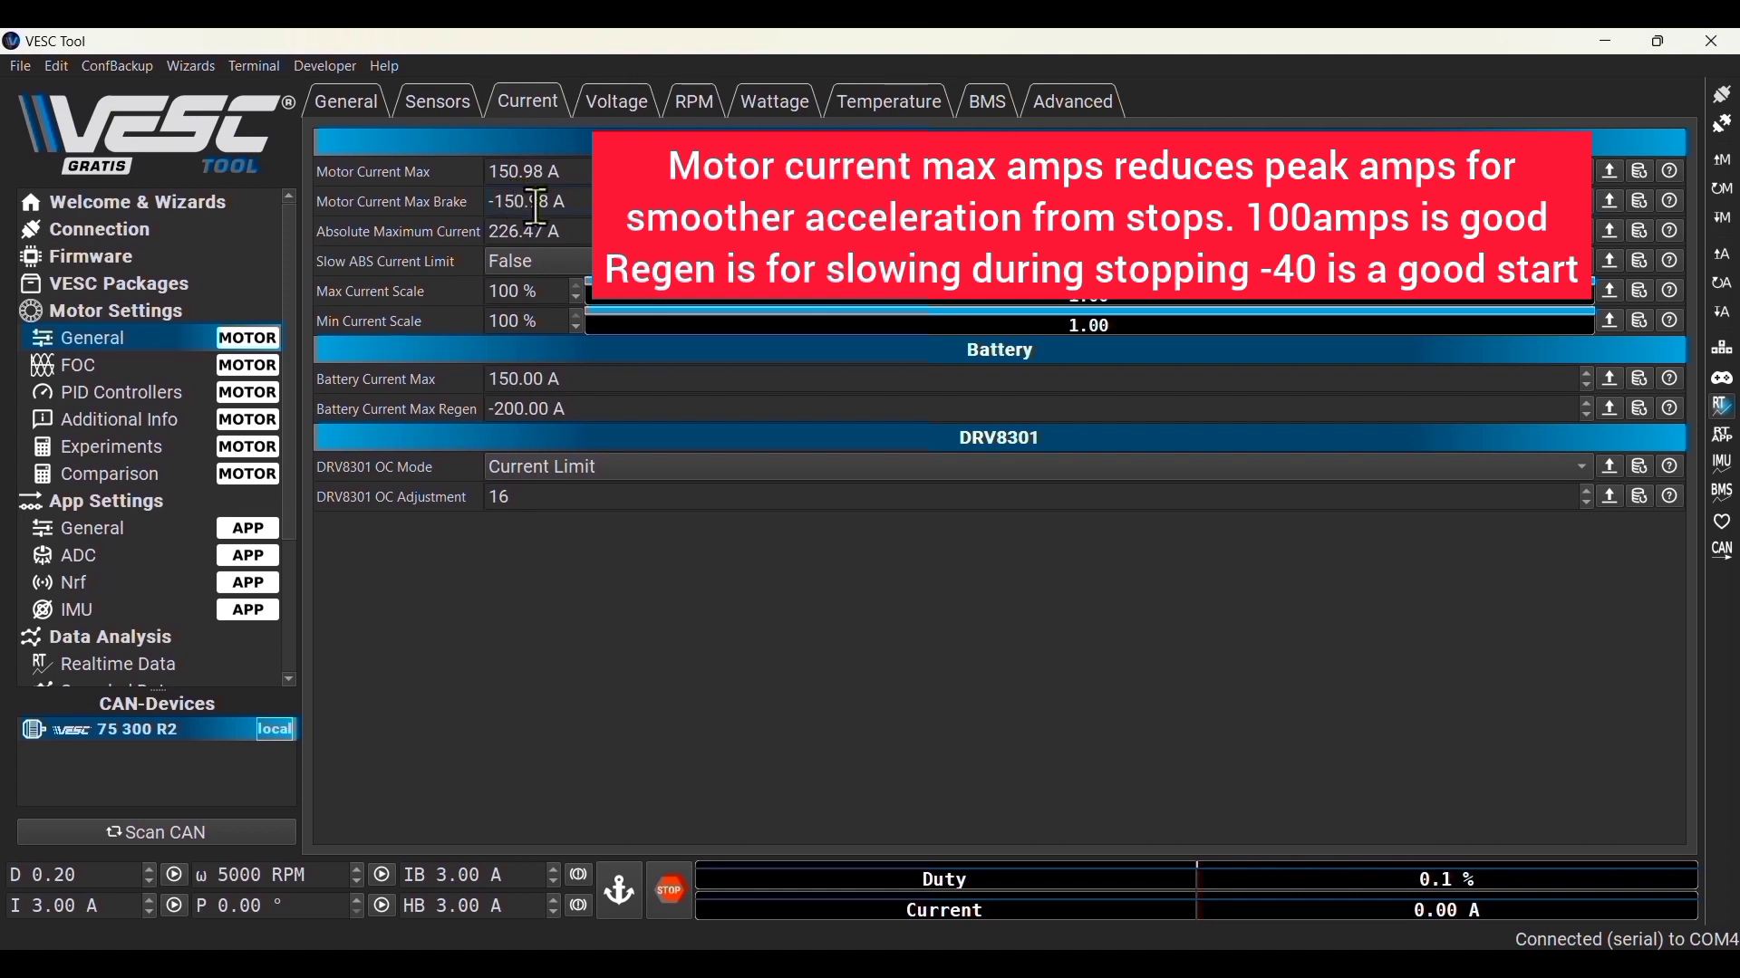
key(BackSpace)
key(BackSpace)
text(400)
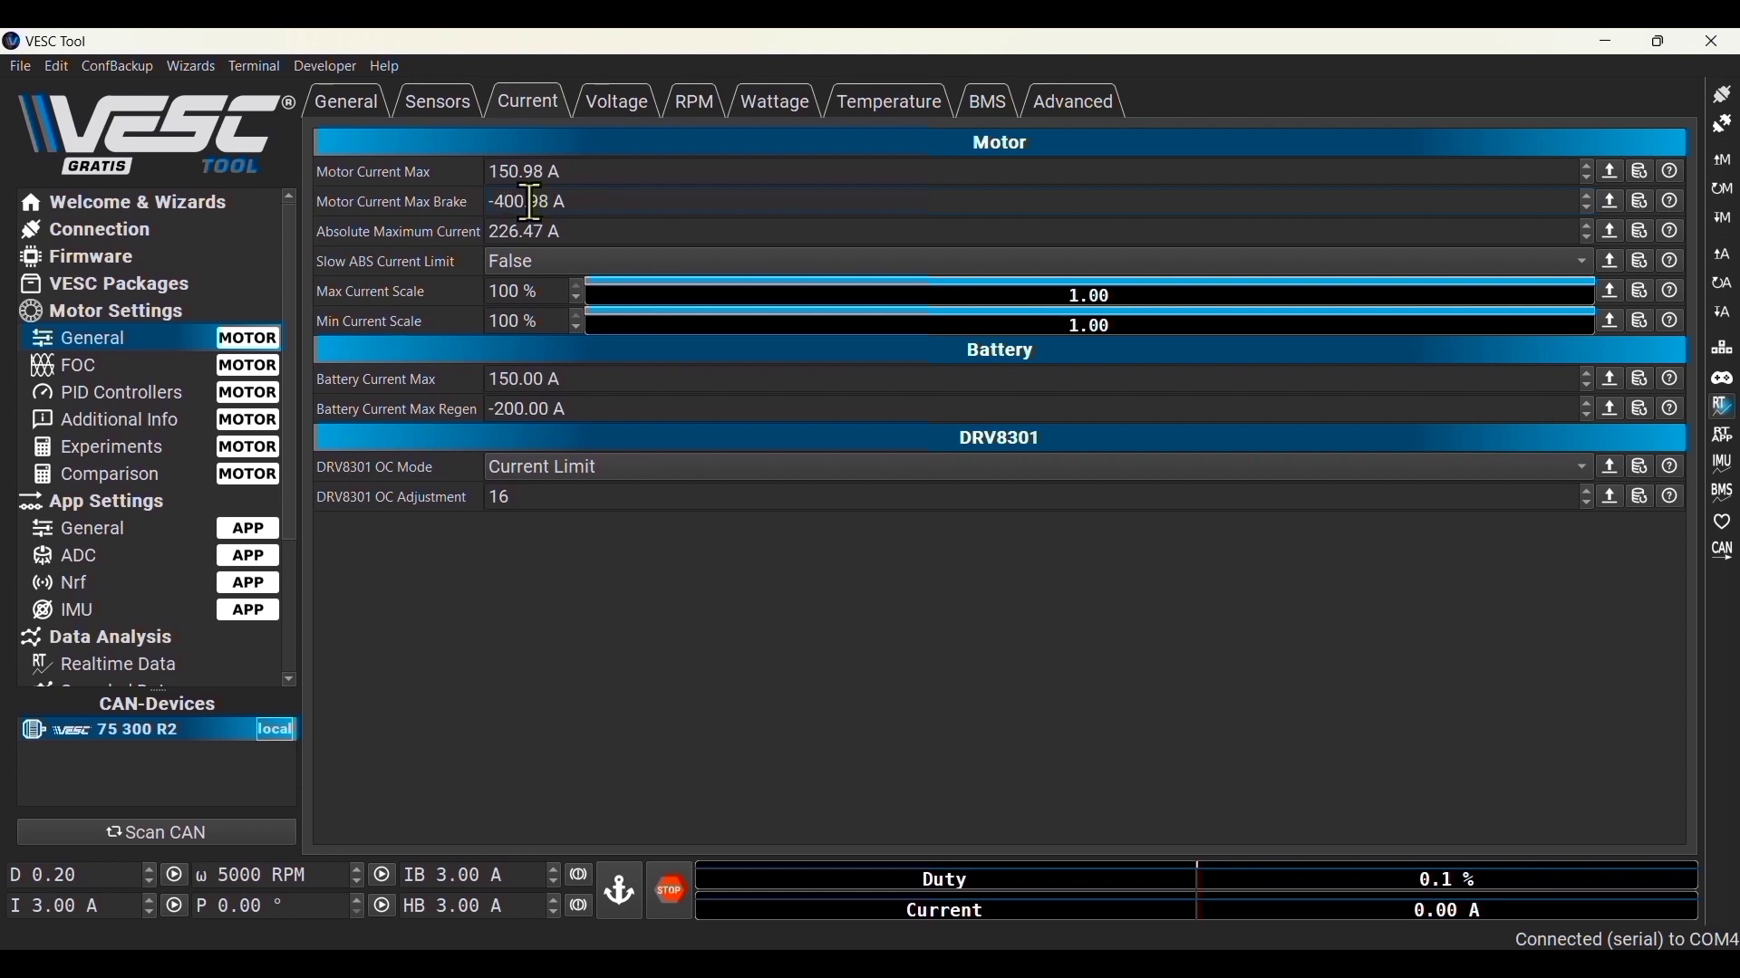
key(BackSpace)
Set Max ERPM Reverse to -4000 on the RPM tab and write the motor configuration
click(621, 114)
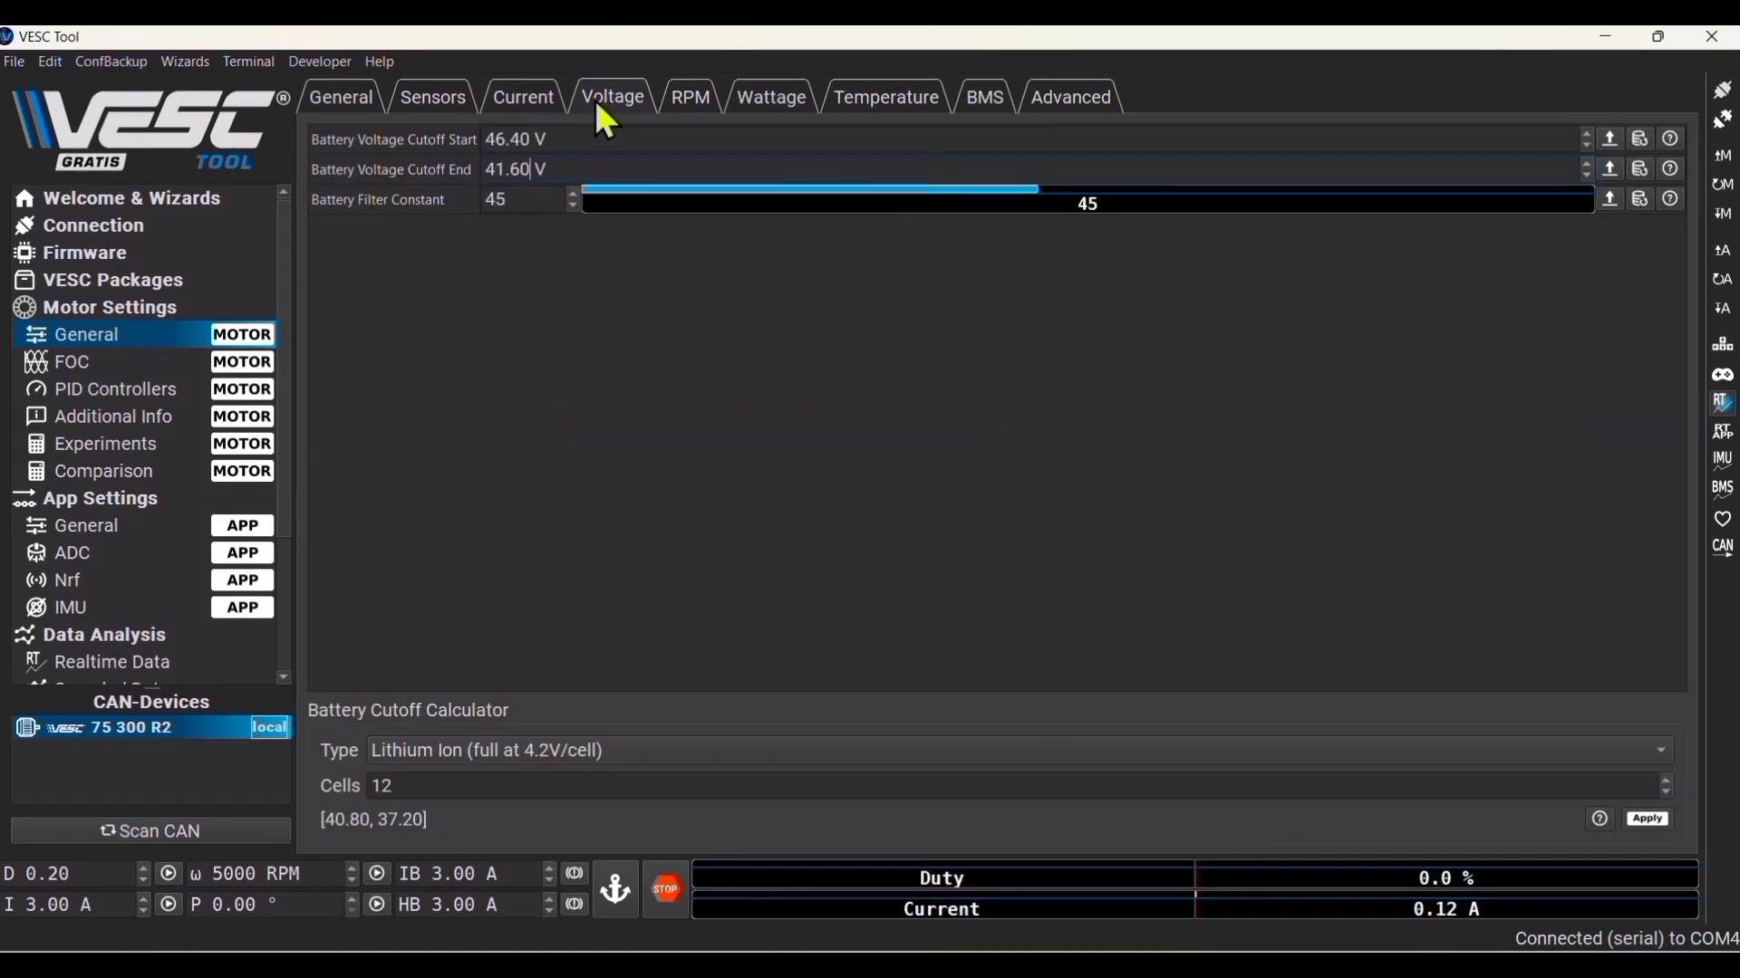
click(686, 100)
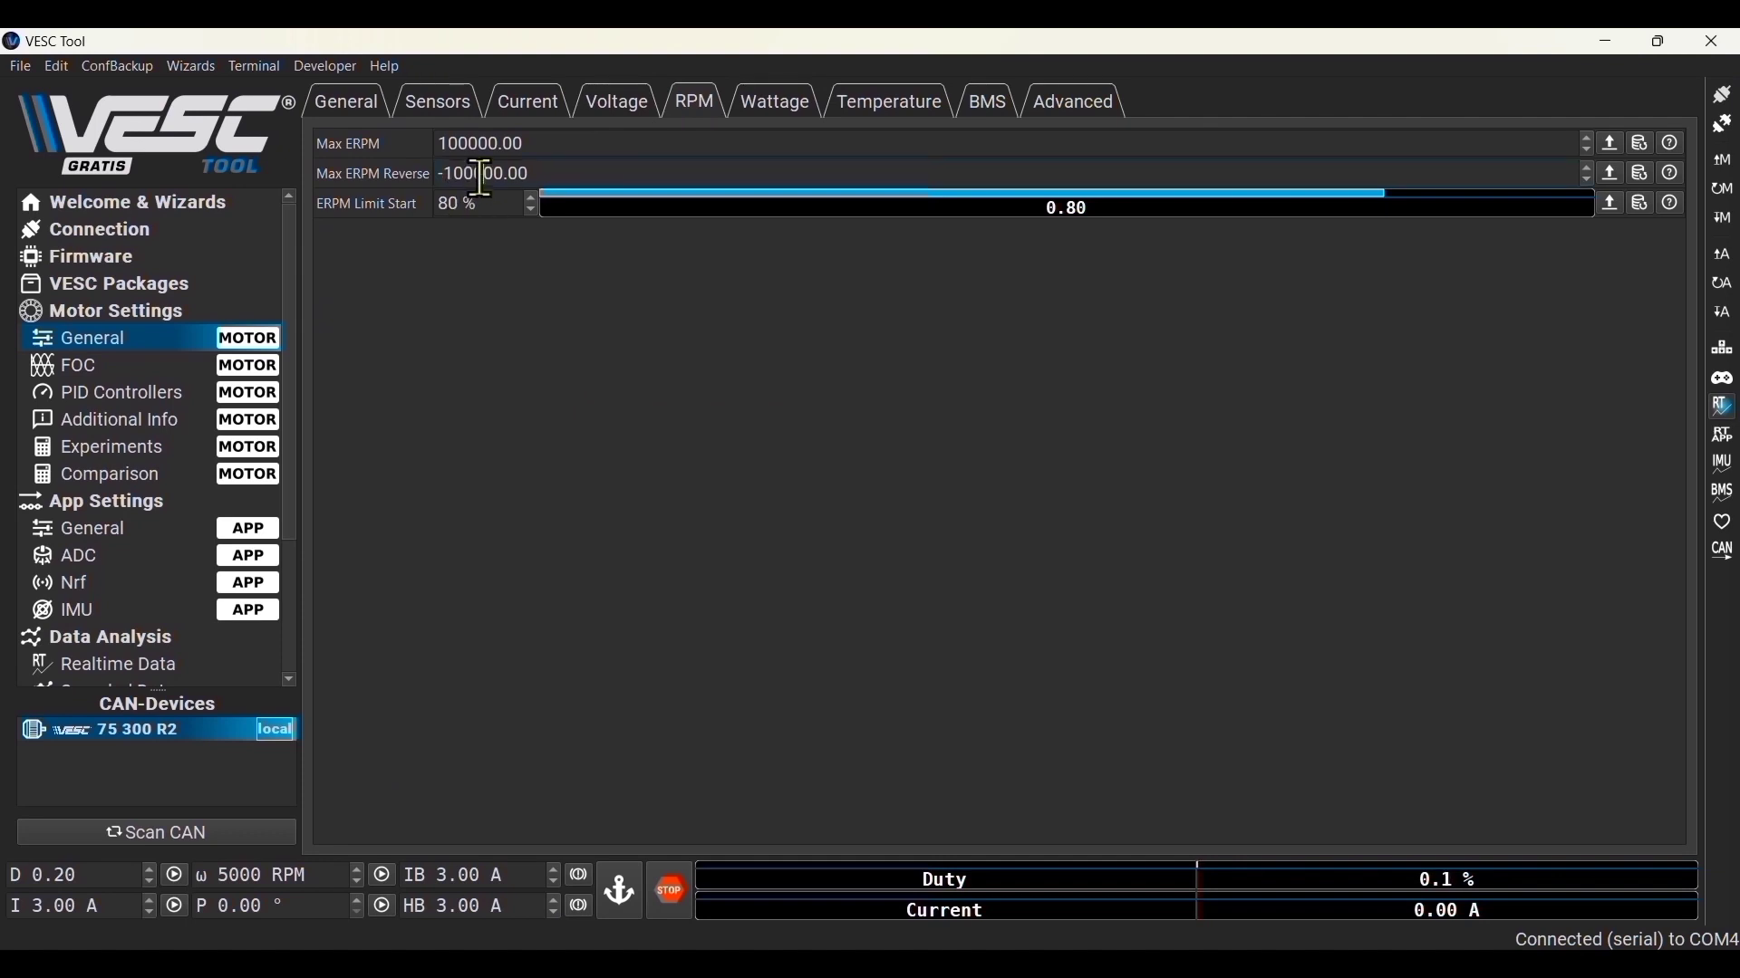
key(BackSpace)
key(BackSpace)
key(BackSpace)
text(40)
click(1727, 226)
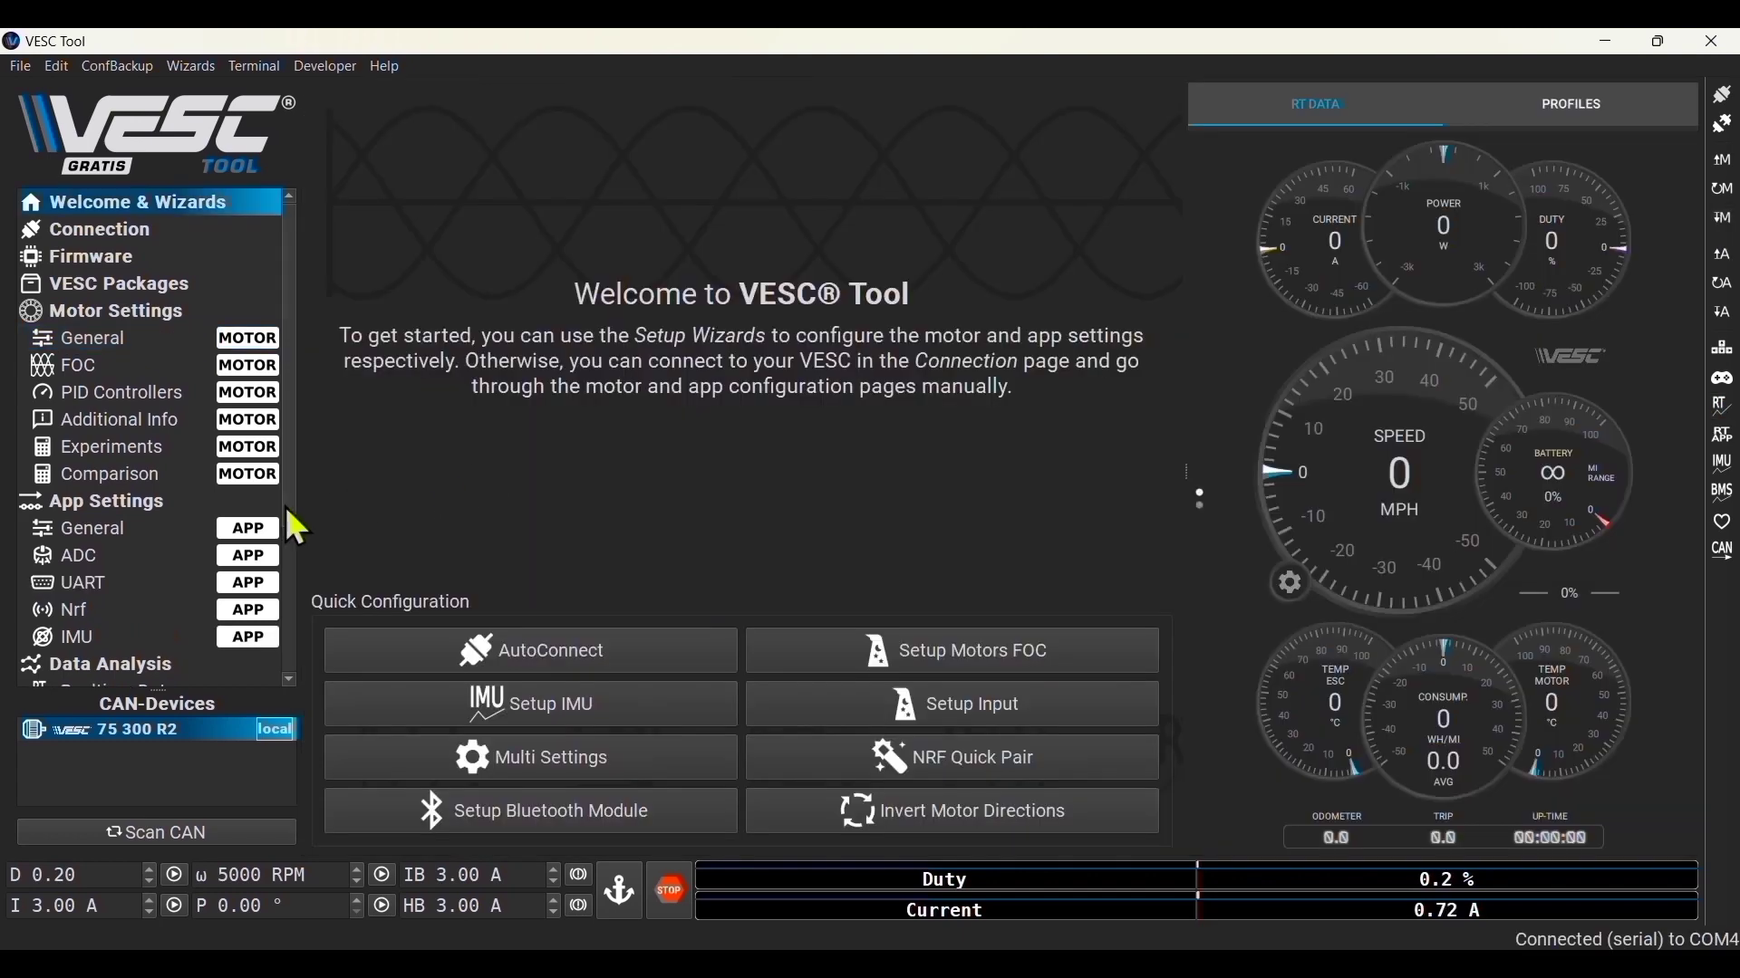
Change App to Use from ADC and UART to ADC and write the app configuration
click(266, 544)
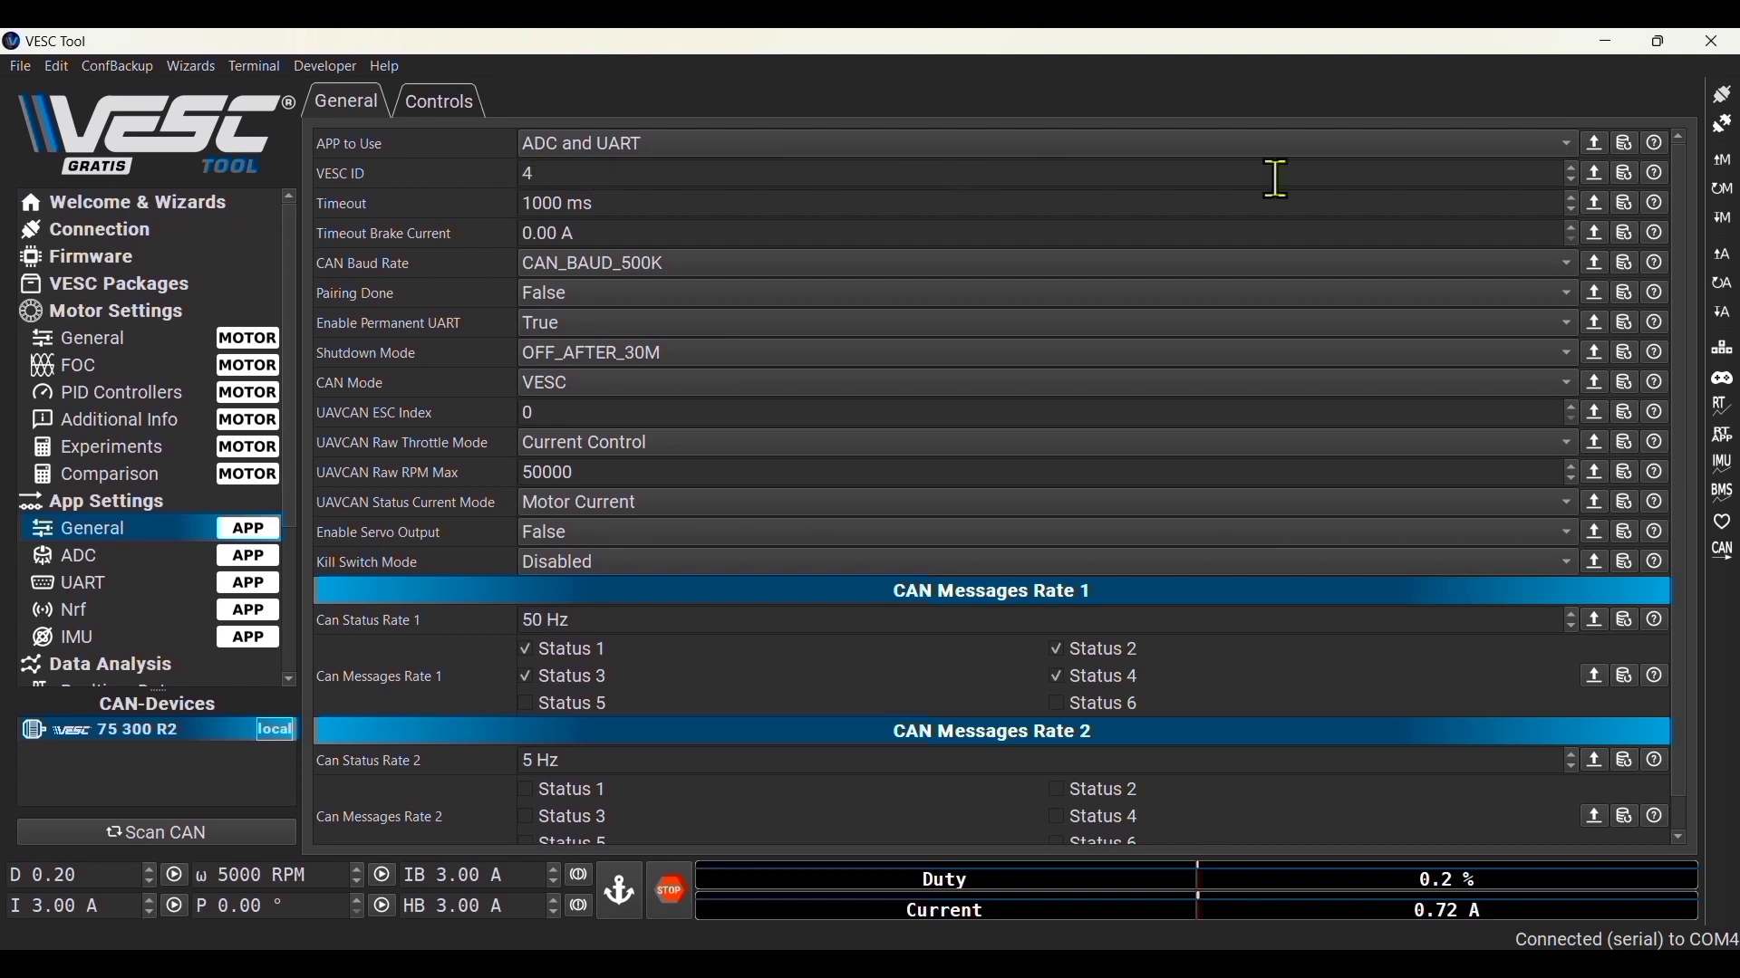
click(1577, 145)
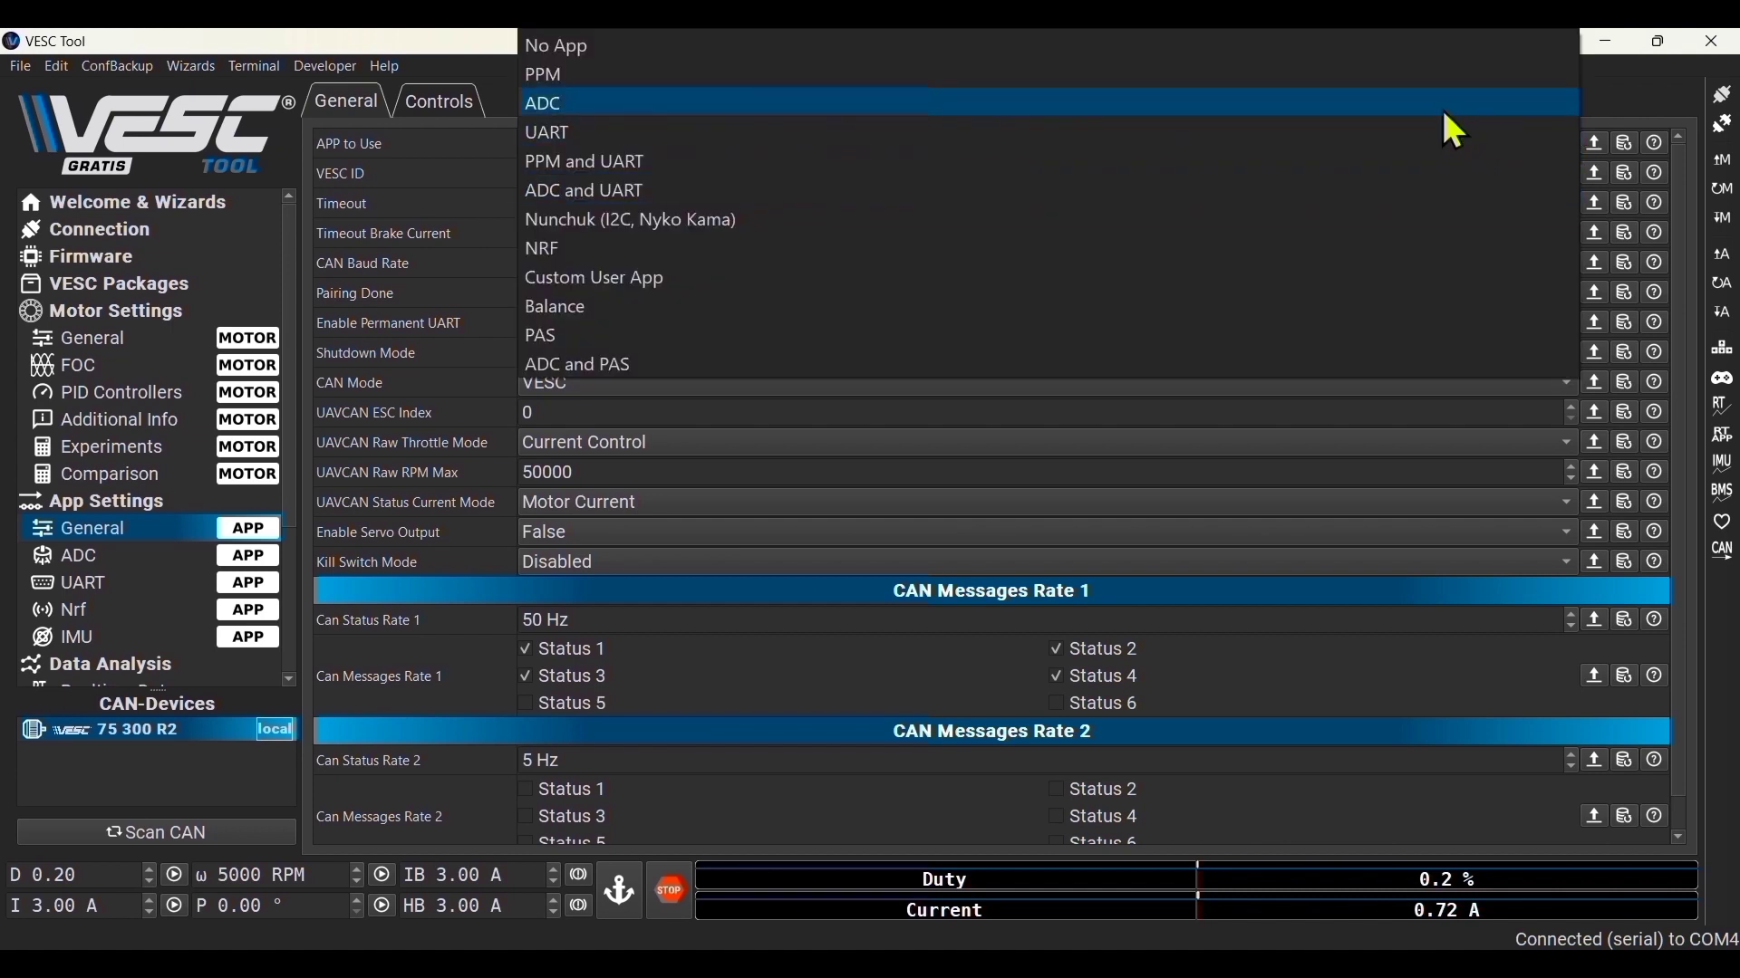
click(1455, 131)
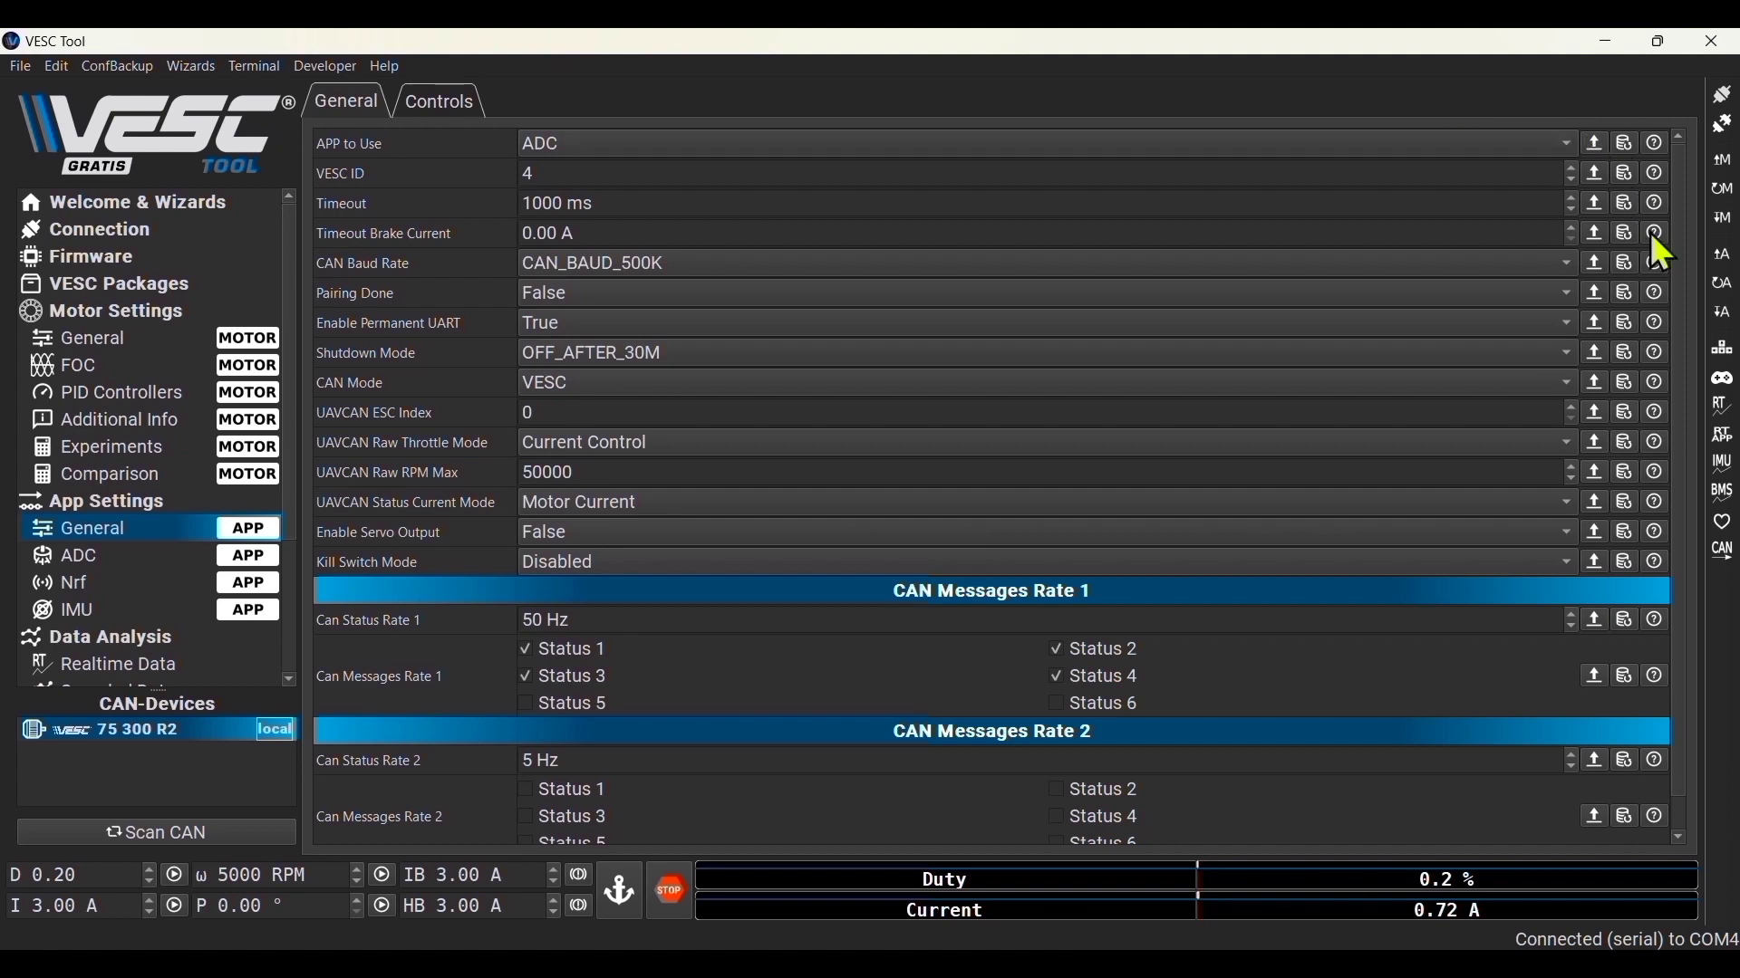
click(1724, 317)
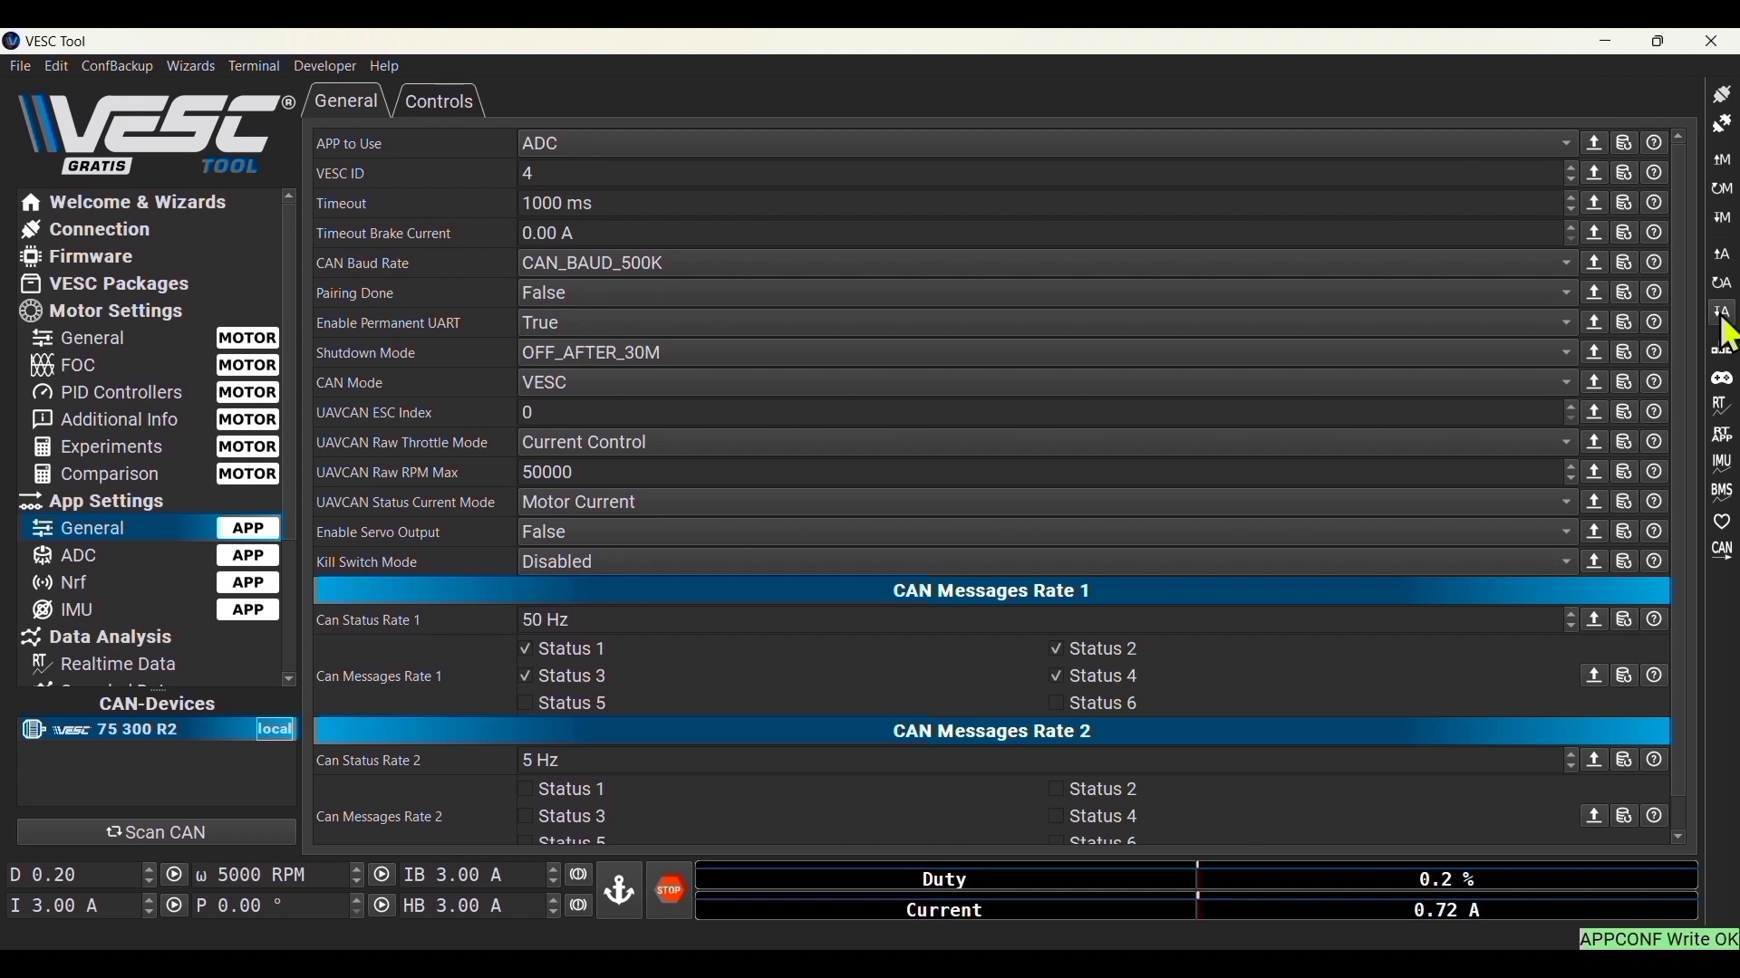
Change ADC1 Center Voltage from 2.00 V to 0.95 V under ADC Mapping and write the app configuration
click(241, 557)
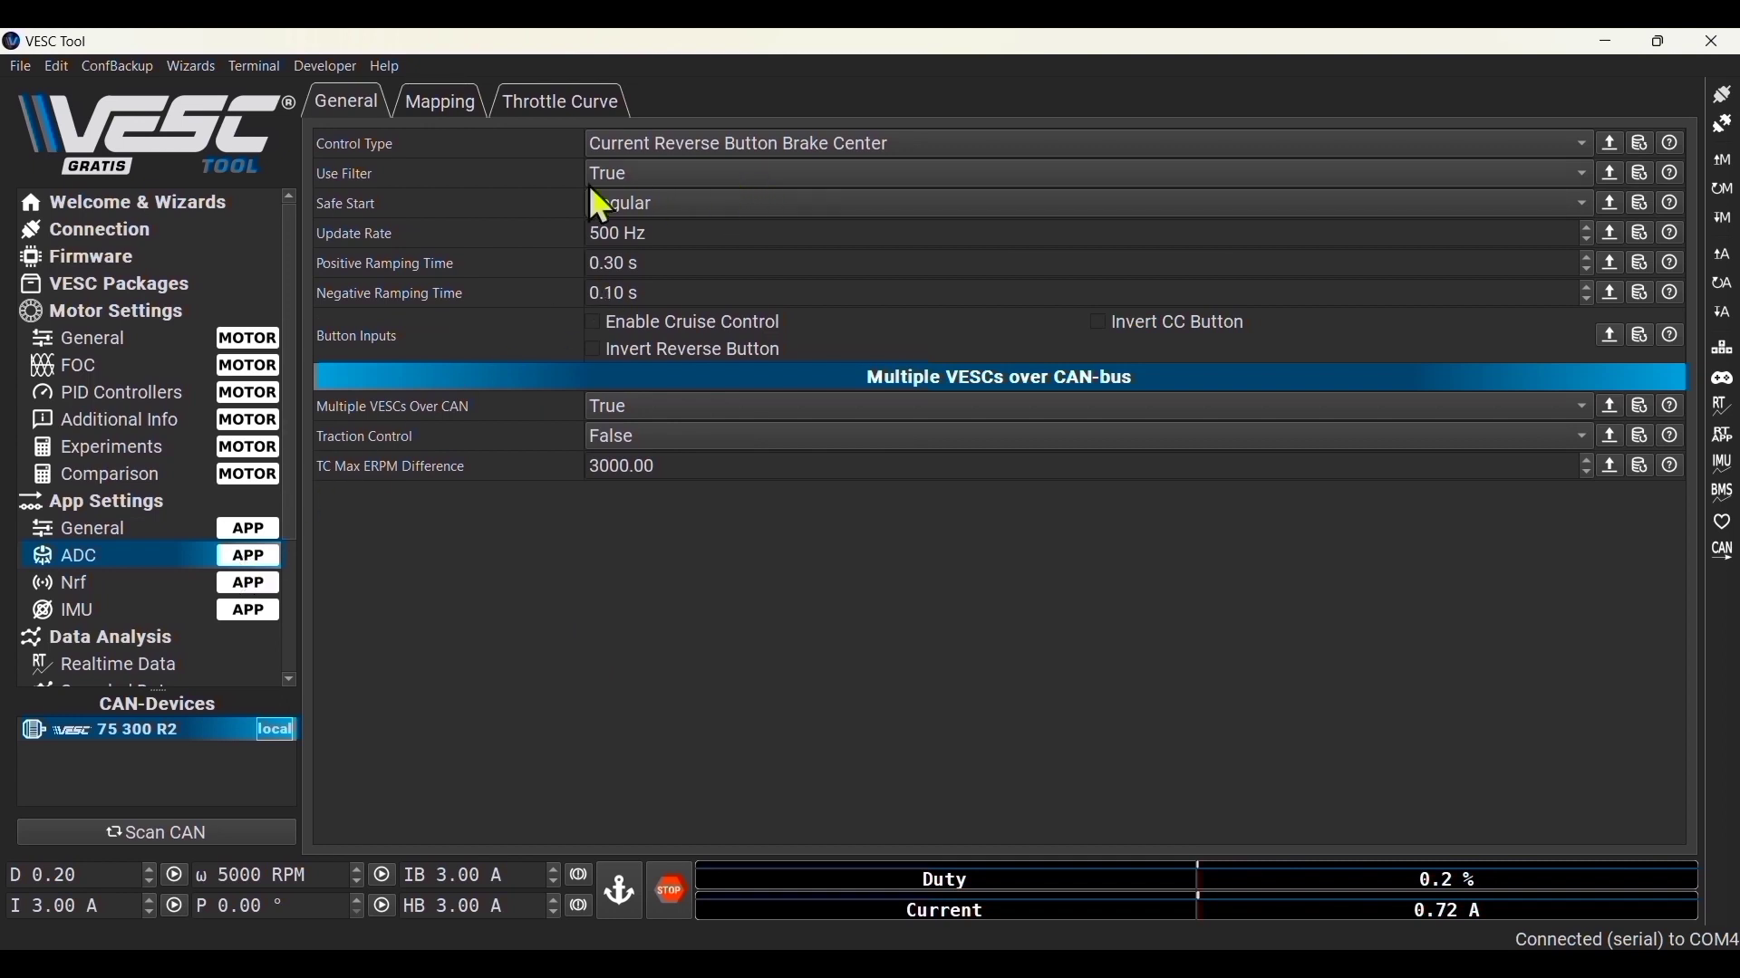
click(446, 103)
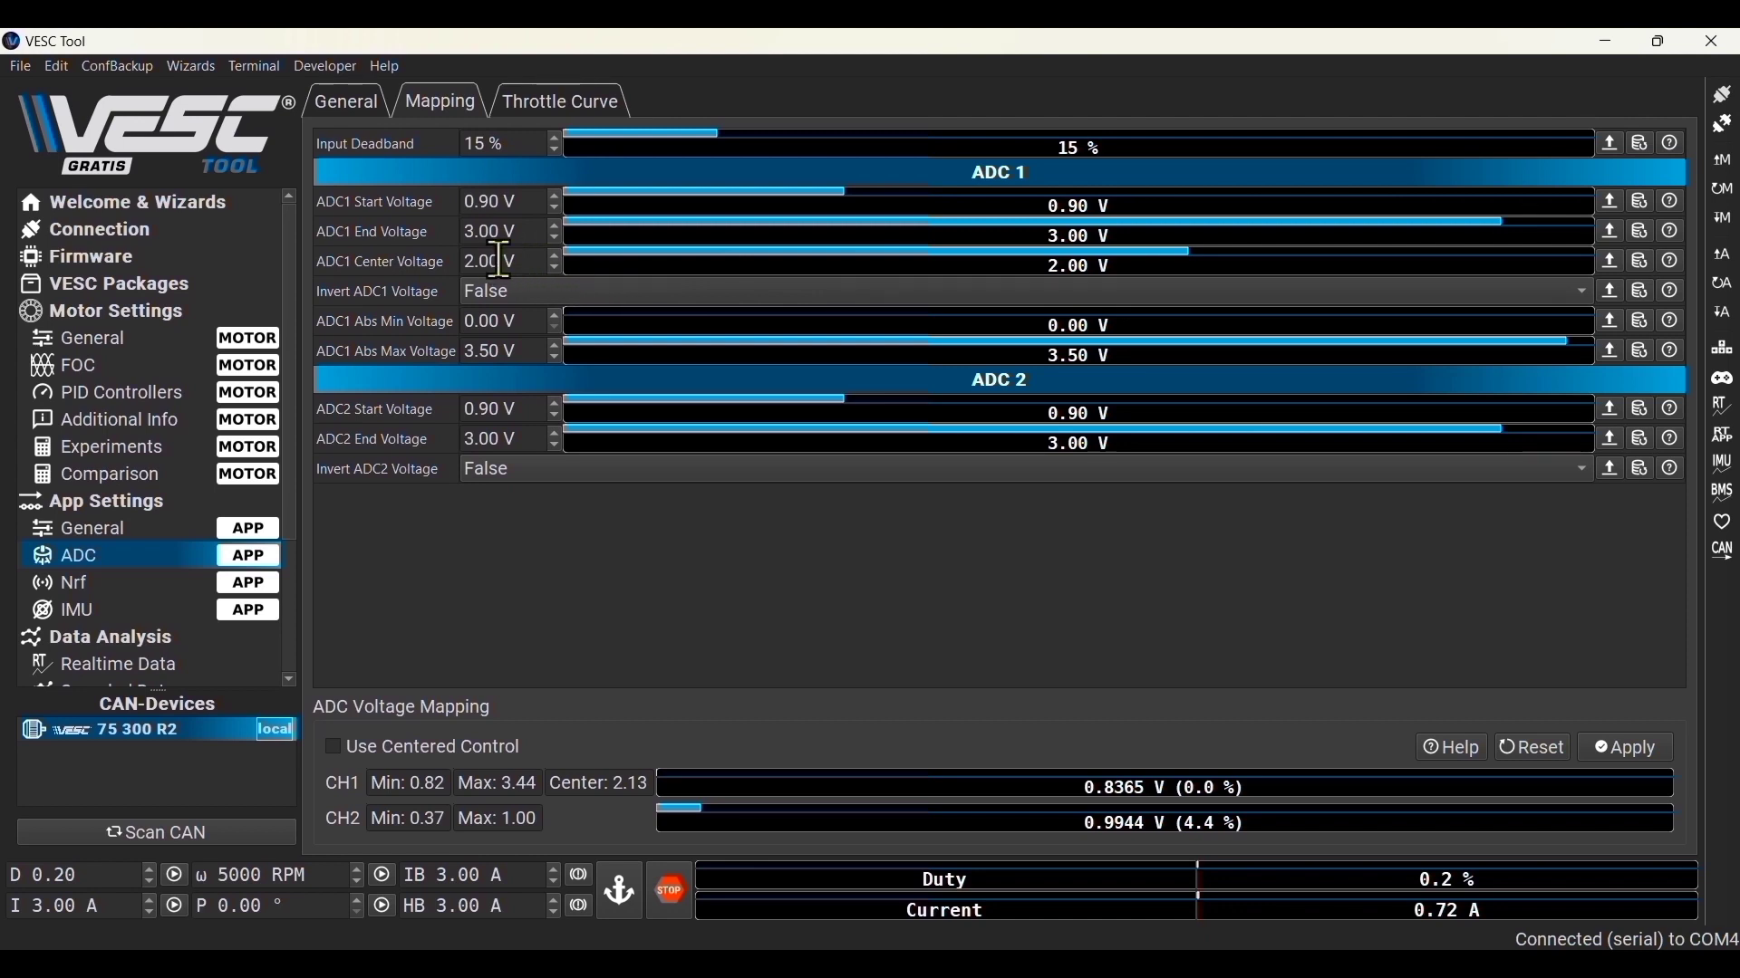
click(501, 260)
key(BackSpace)
key(BackSpace)
key(BackSpace)
key(BackSpace)
text(.9)
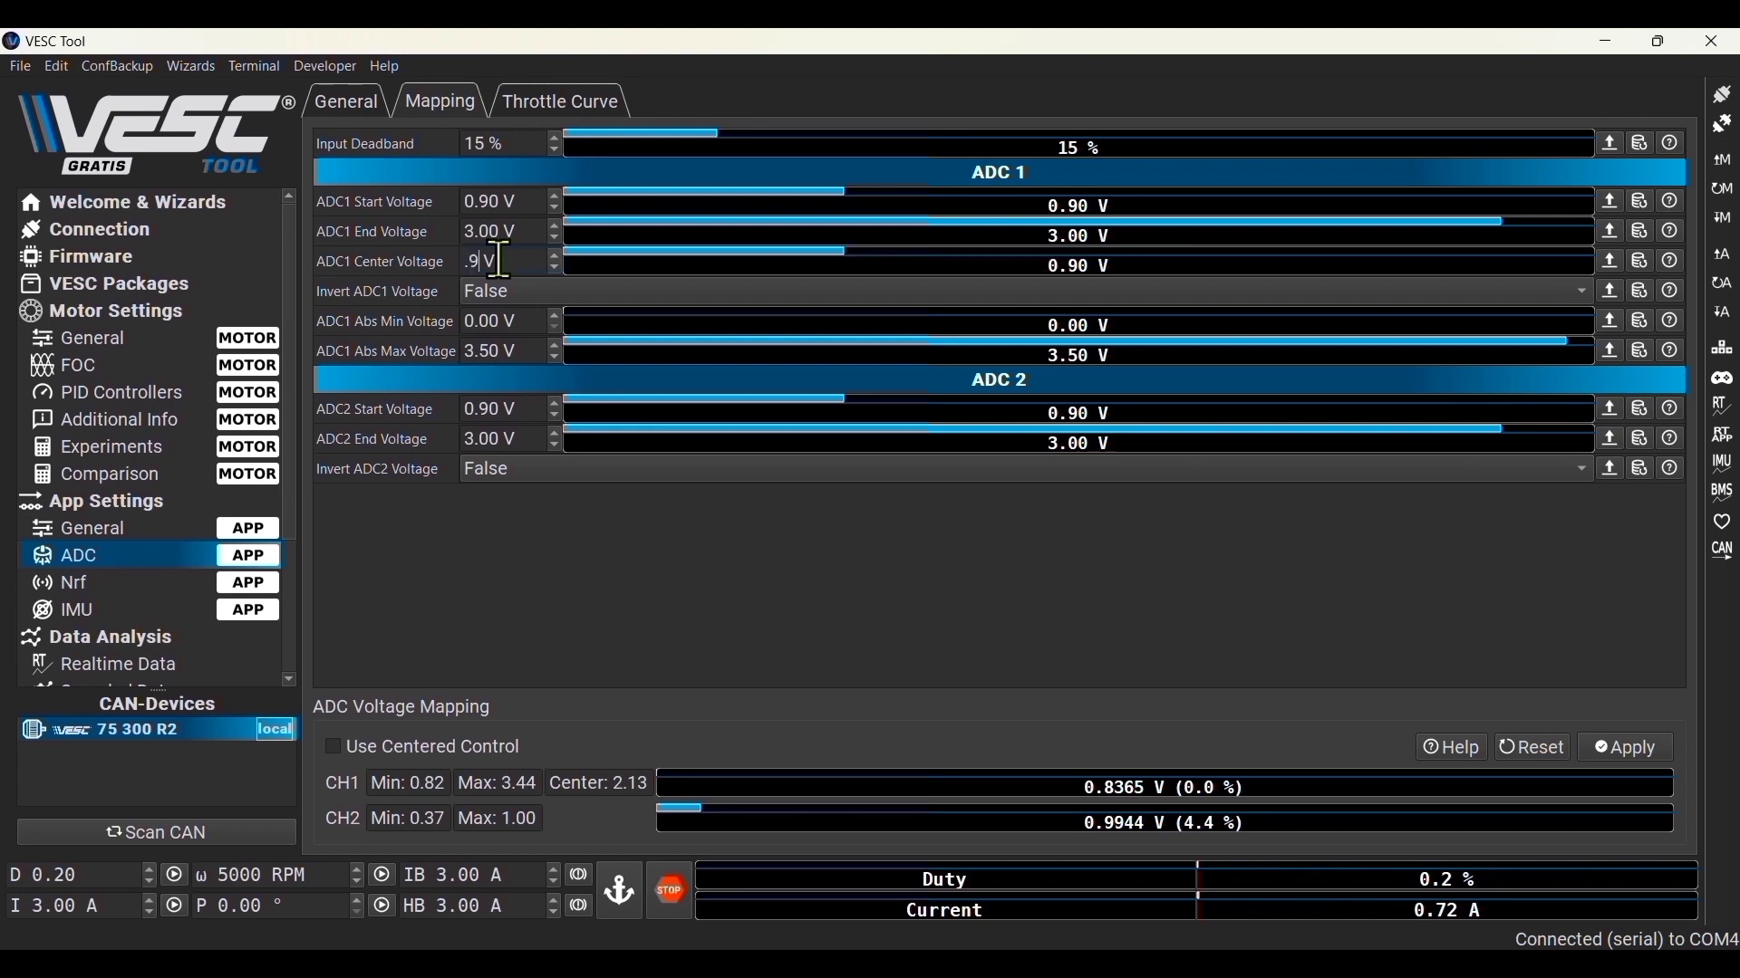
text(5)
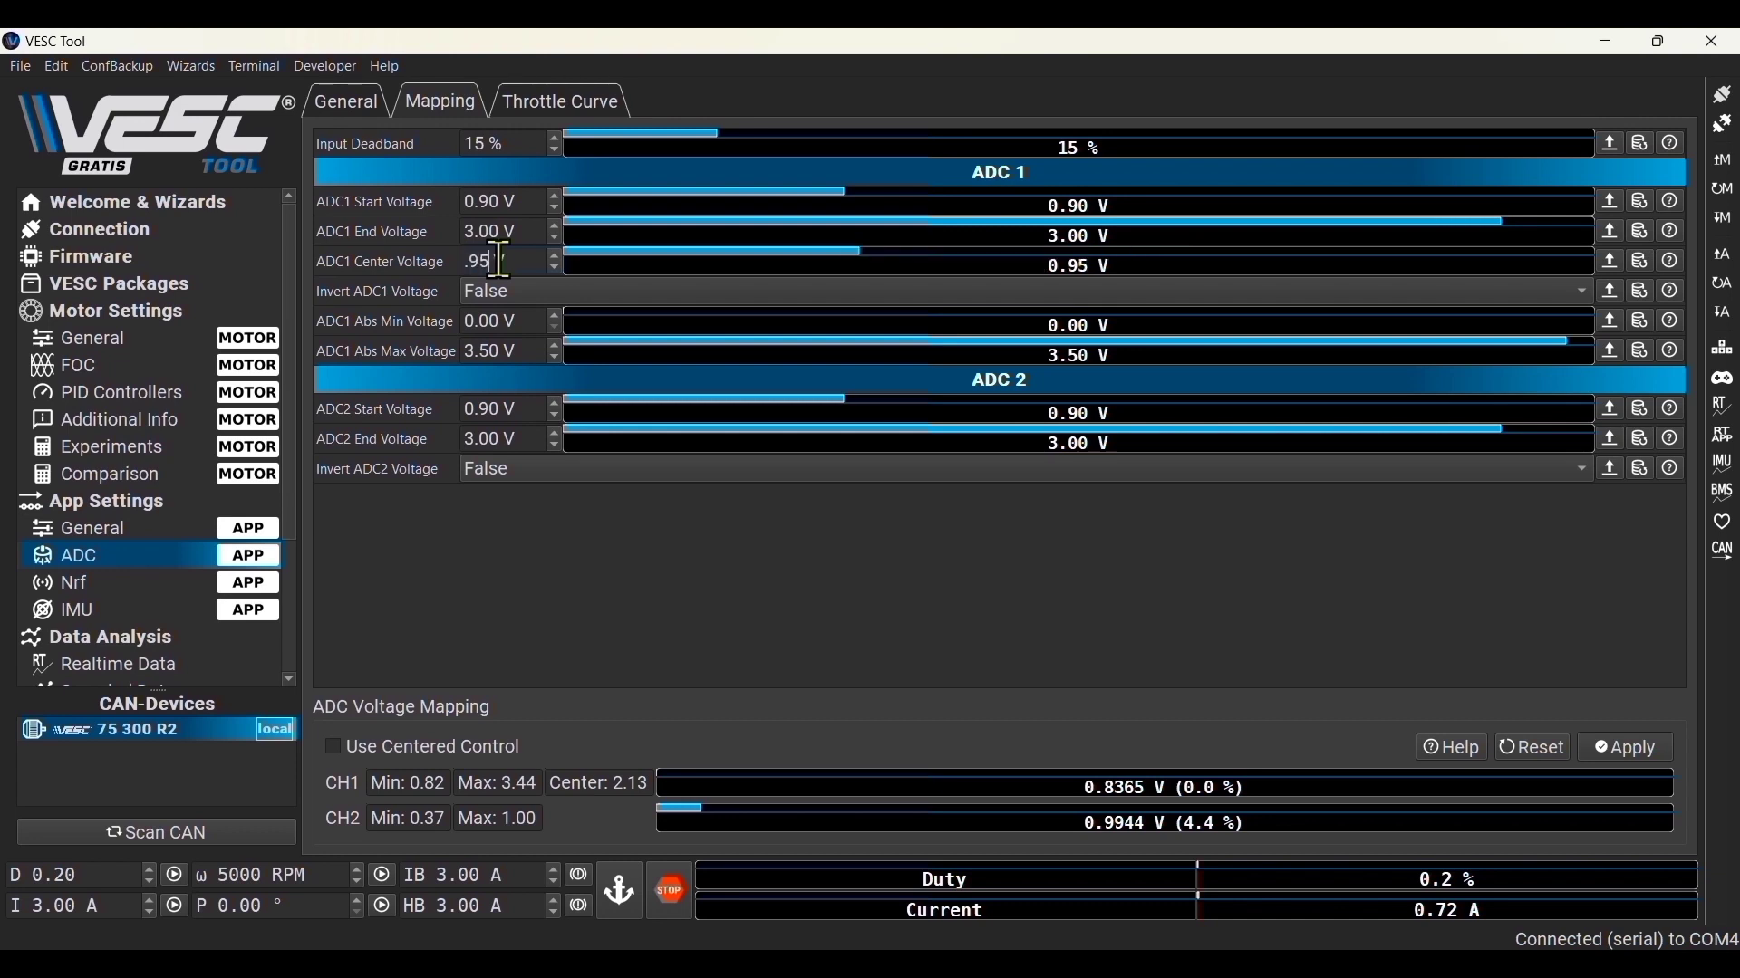
click(1725, 318)
click(1725, 318)
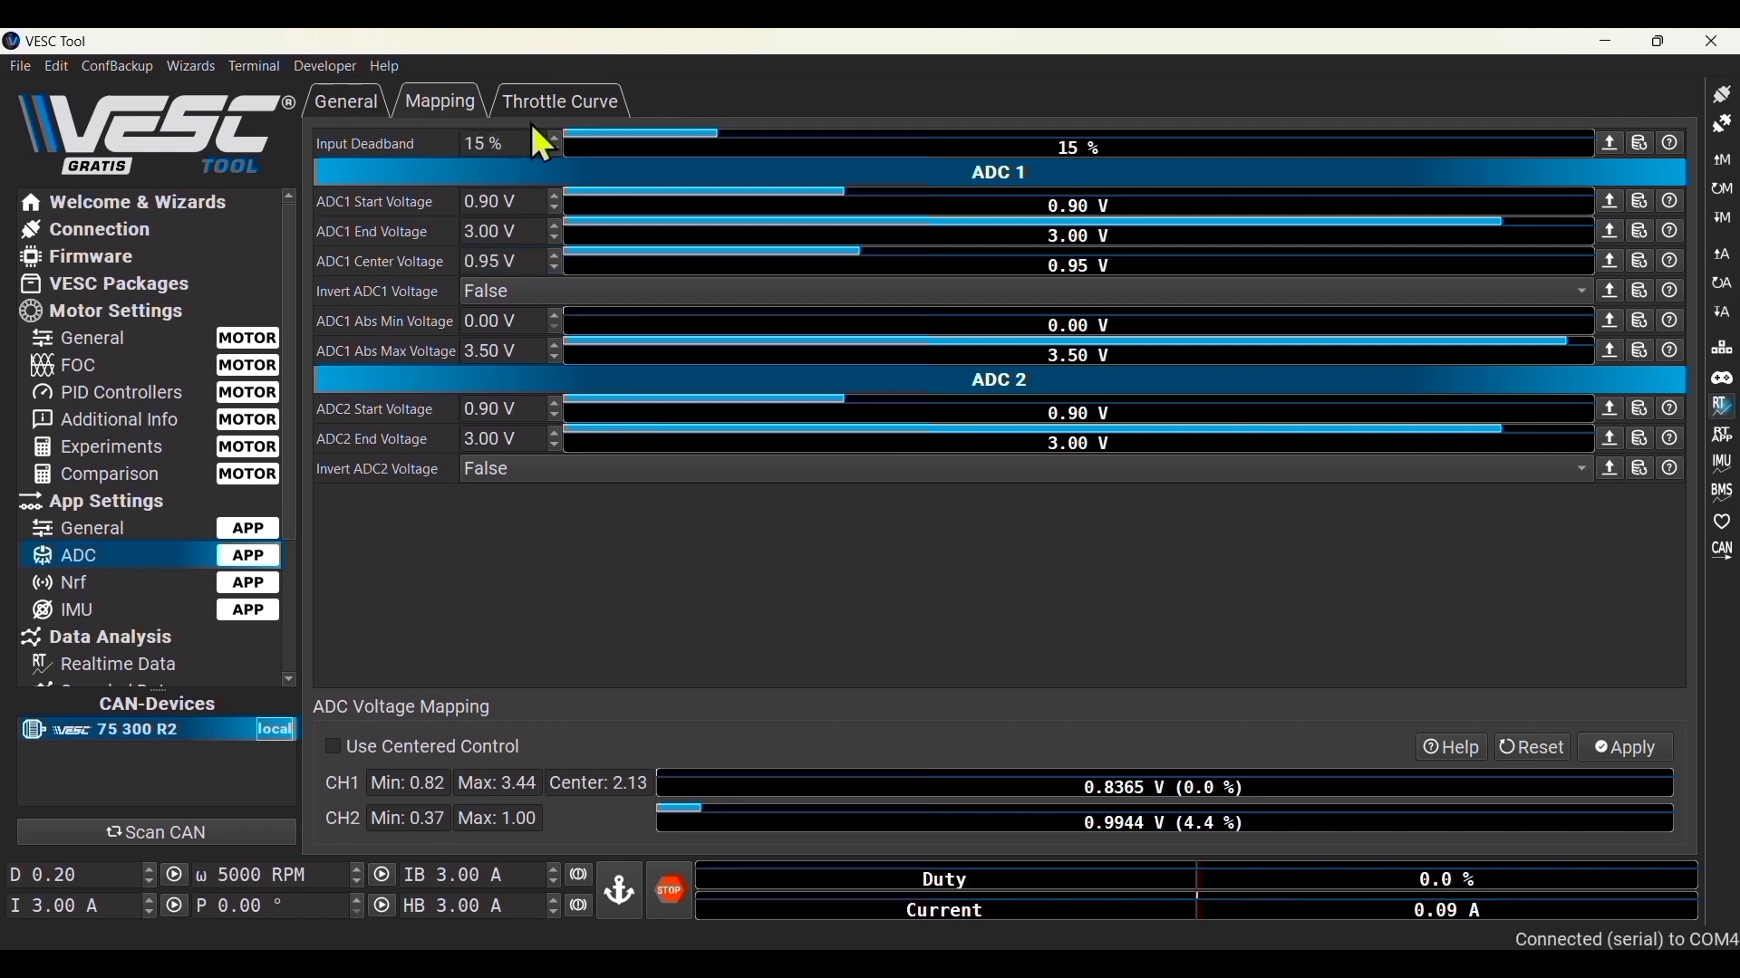
Lower the Polynomial throttle curve's Throttle Expo to -40 %, then return to the welcome page
click(558, 107)
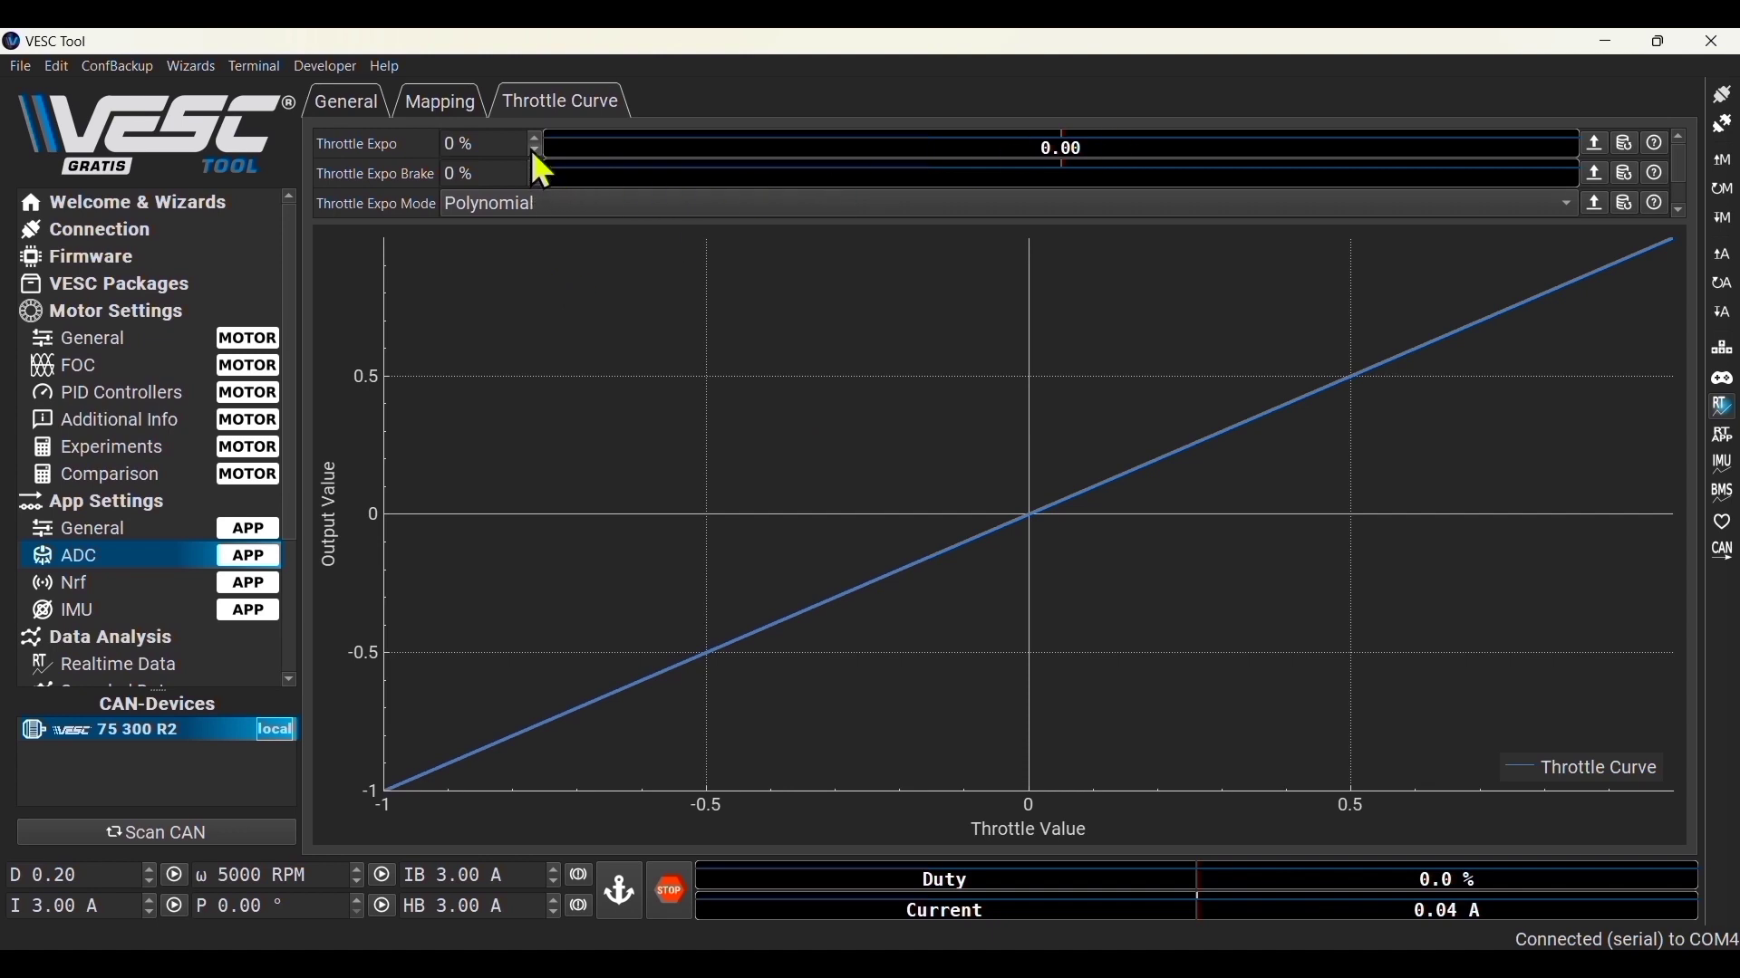
drag(533, 150, 535, 156)
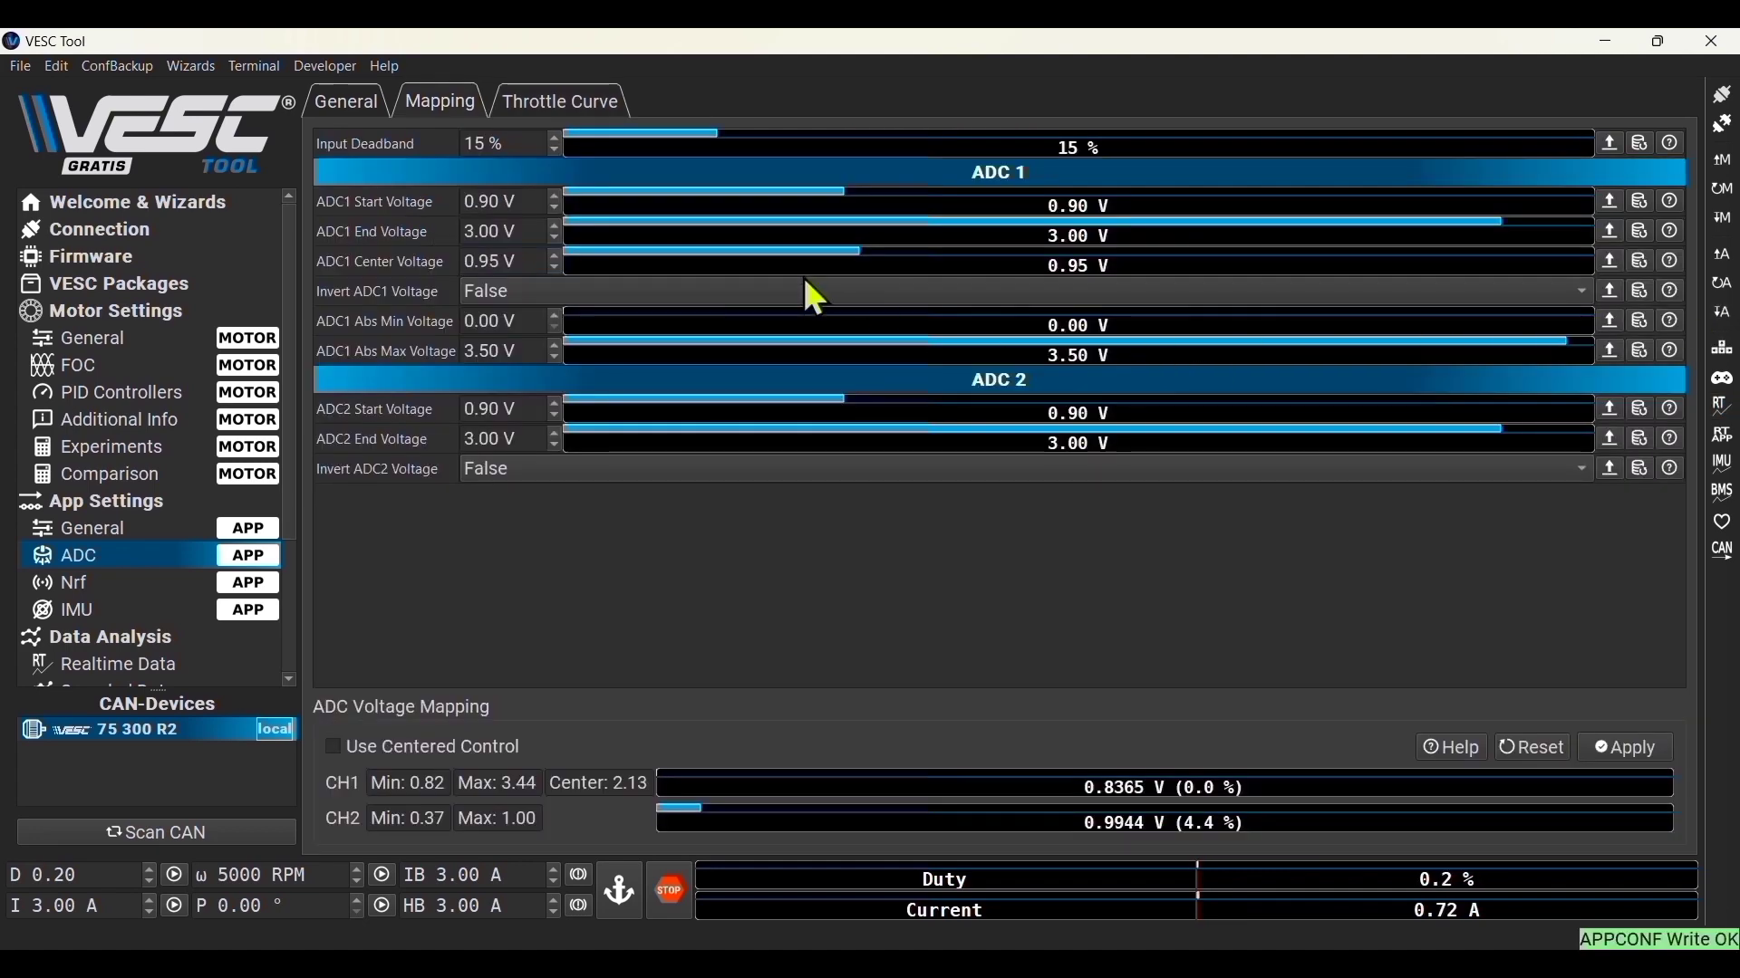
click(186, 201)
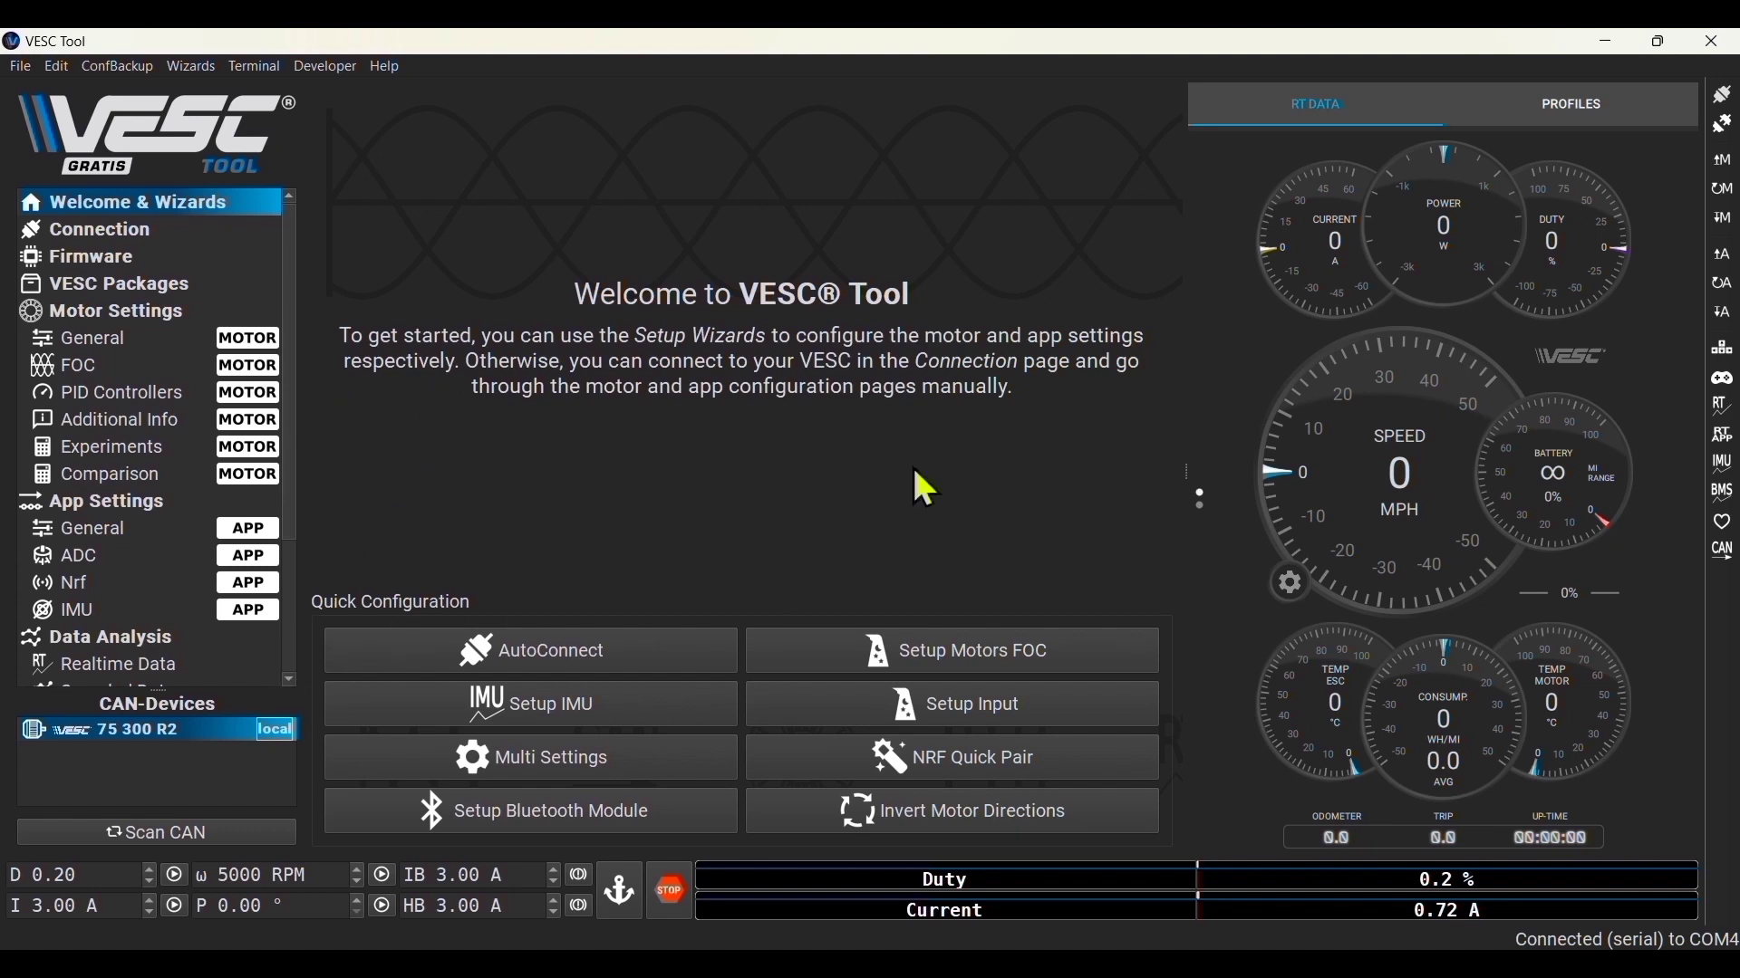
Stream realtime data so the welcome gauges show 0 MPH, 0 W and 66 % battery
click(1722, 413)
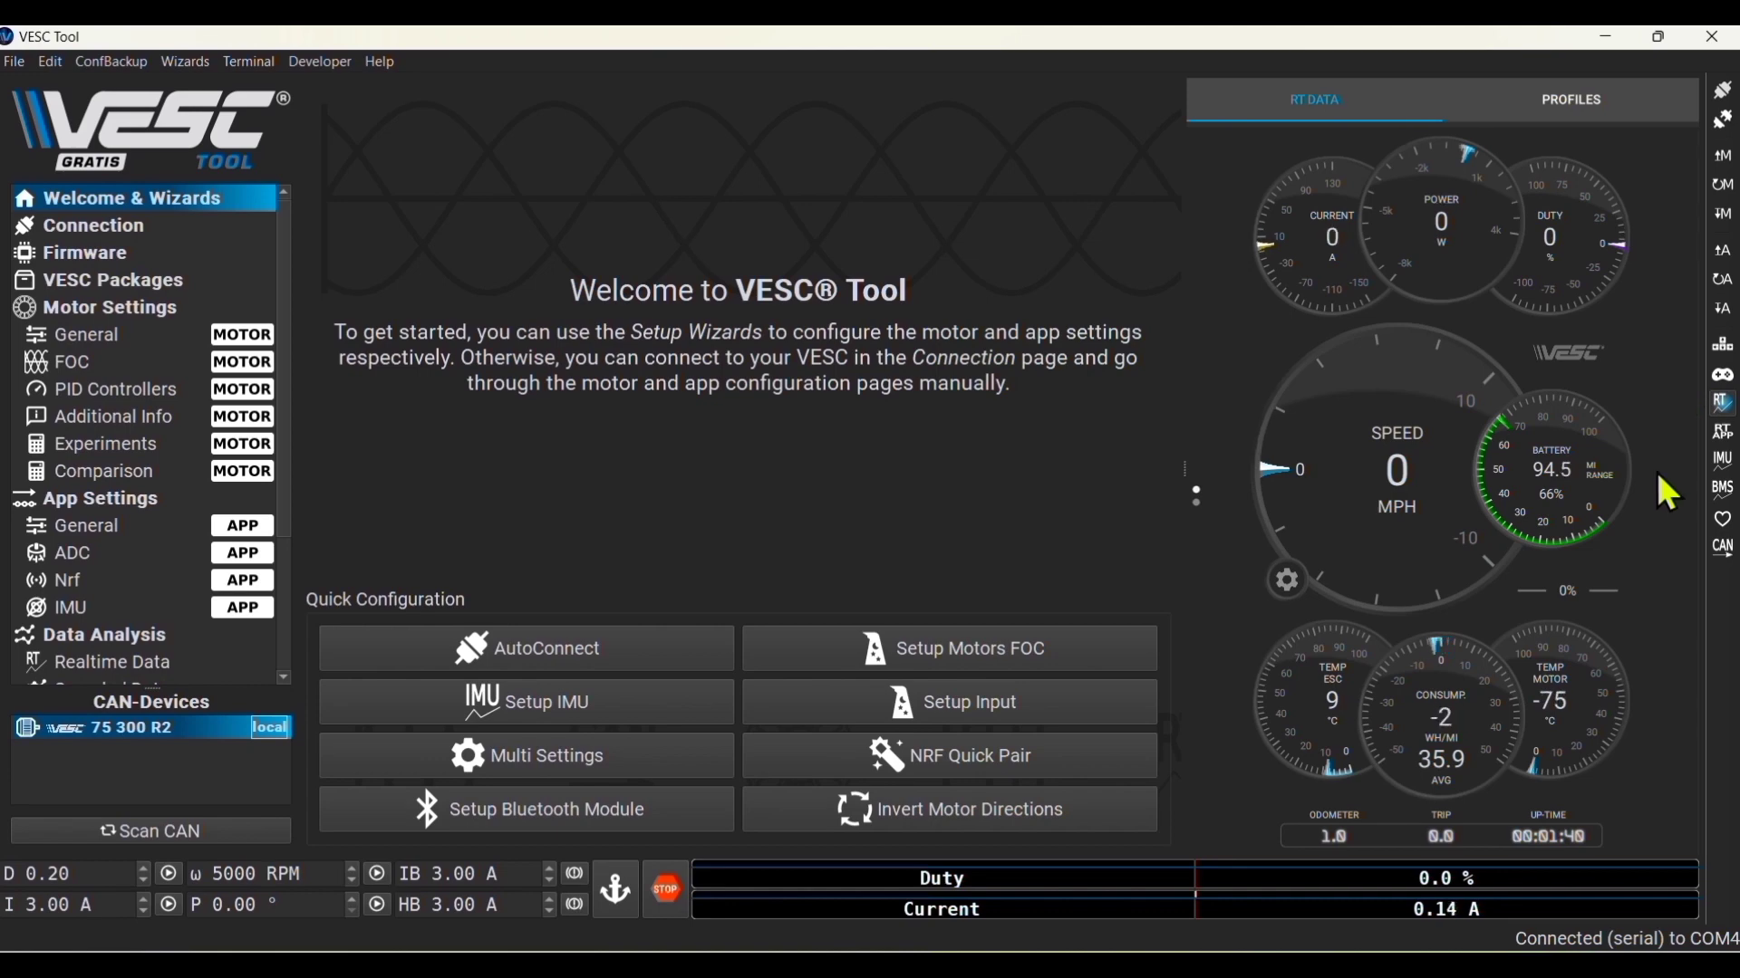
drag(1637, 598, 1530, 27)
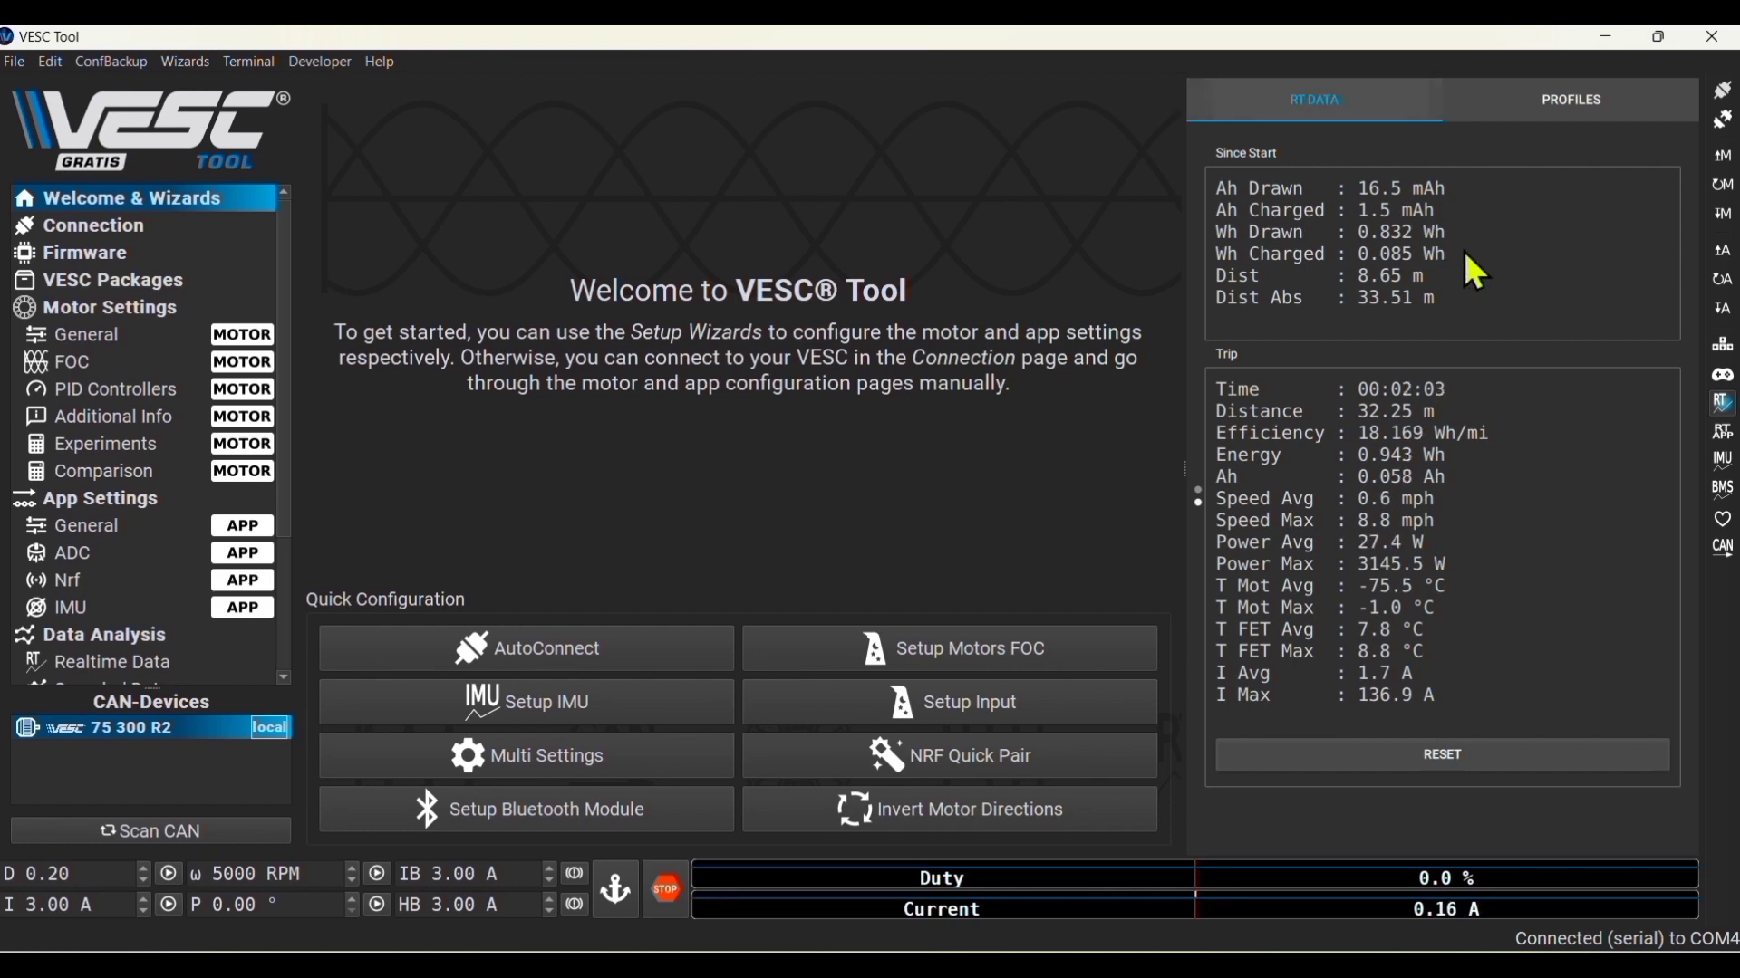
drag(1465, 254, 1553, 777)
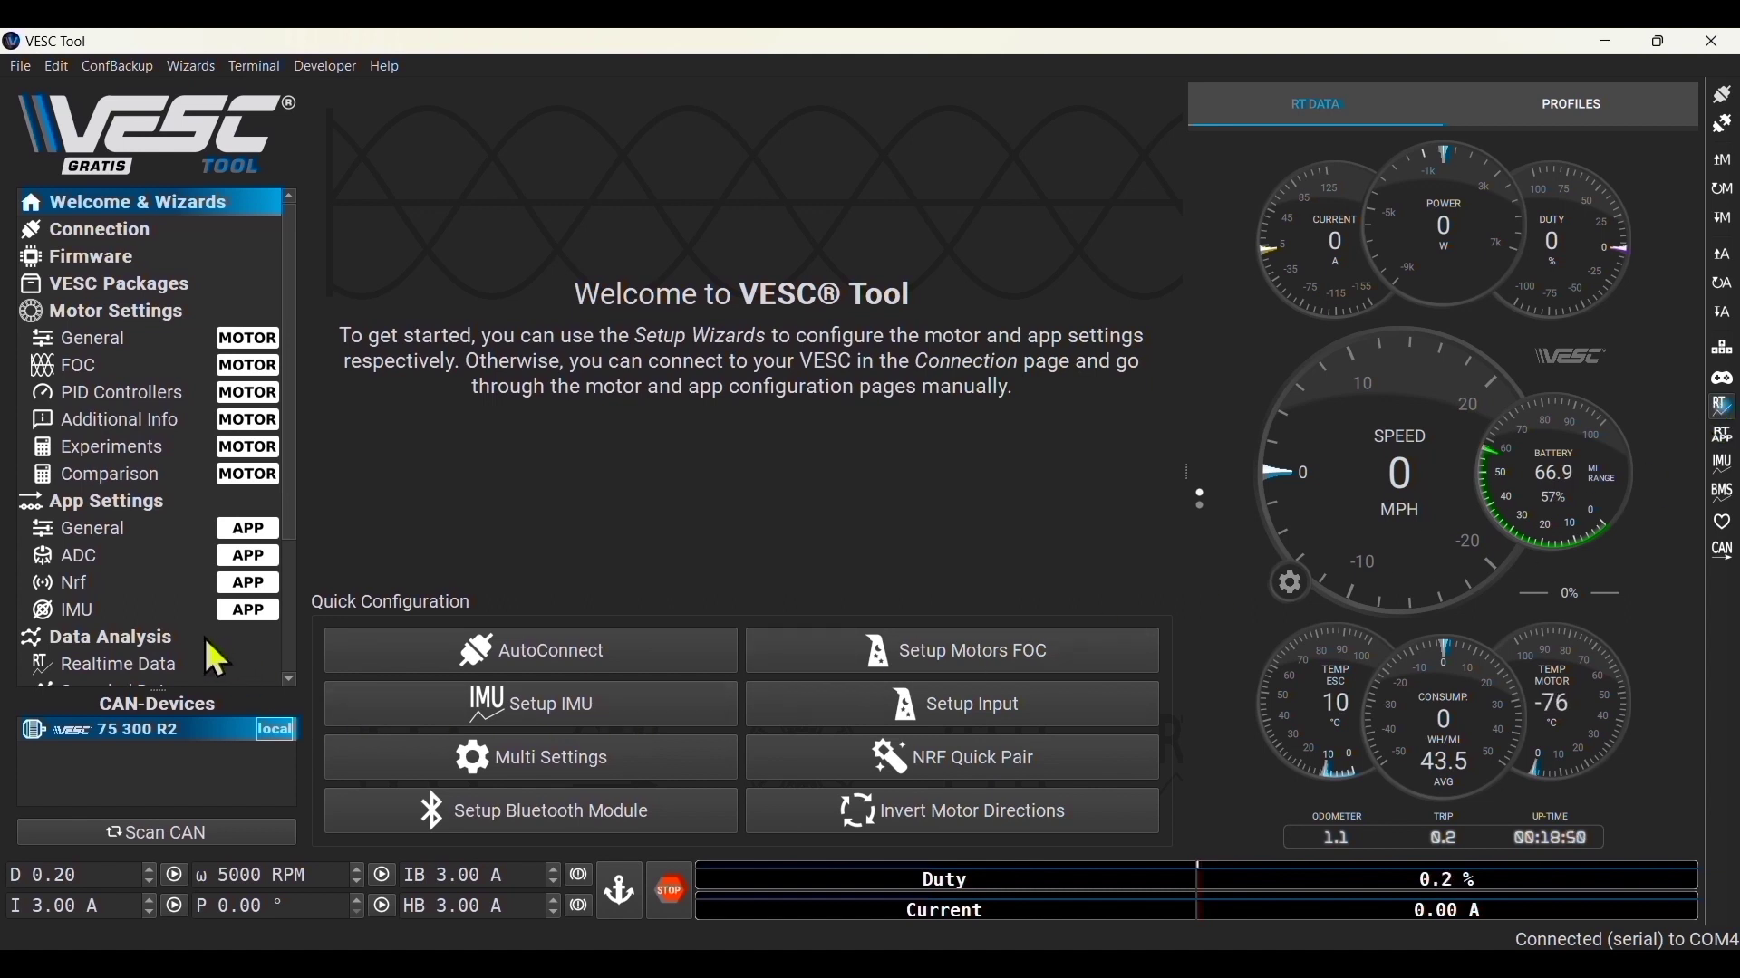
click(161, 663)
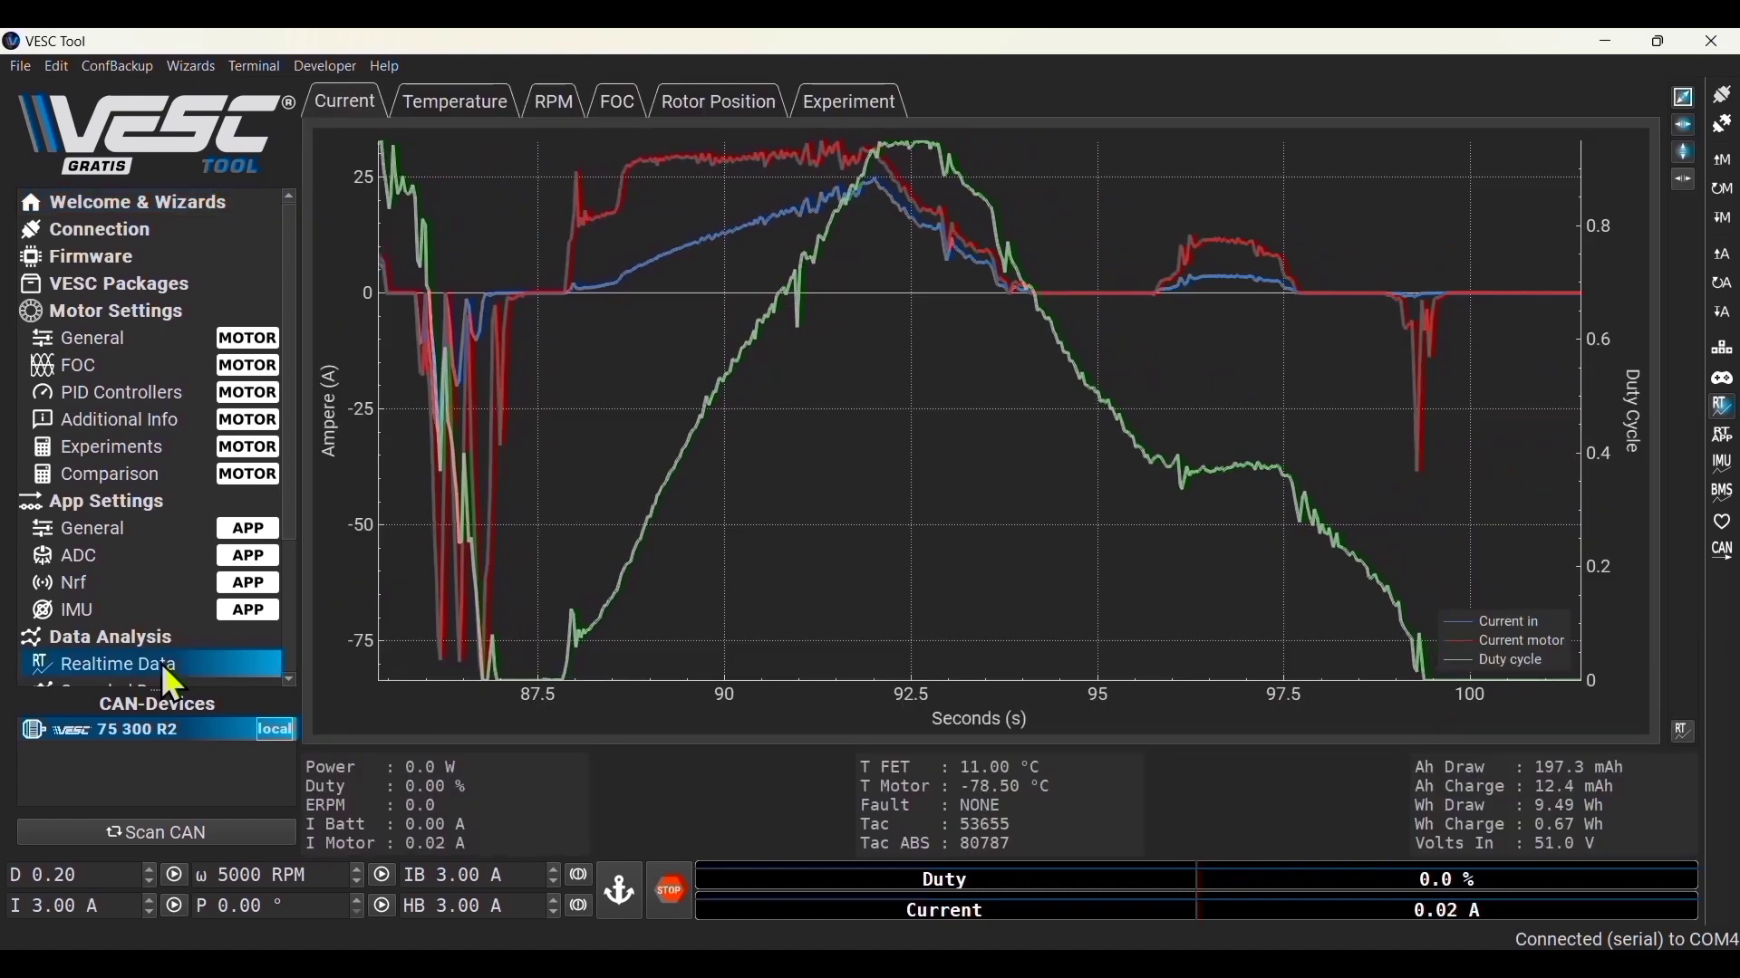